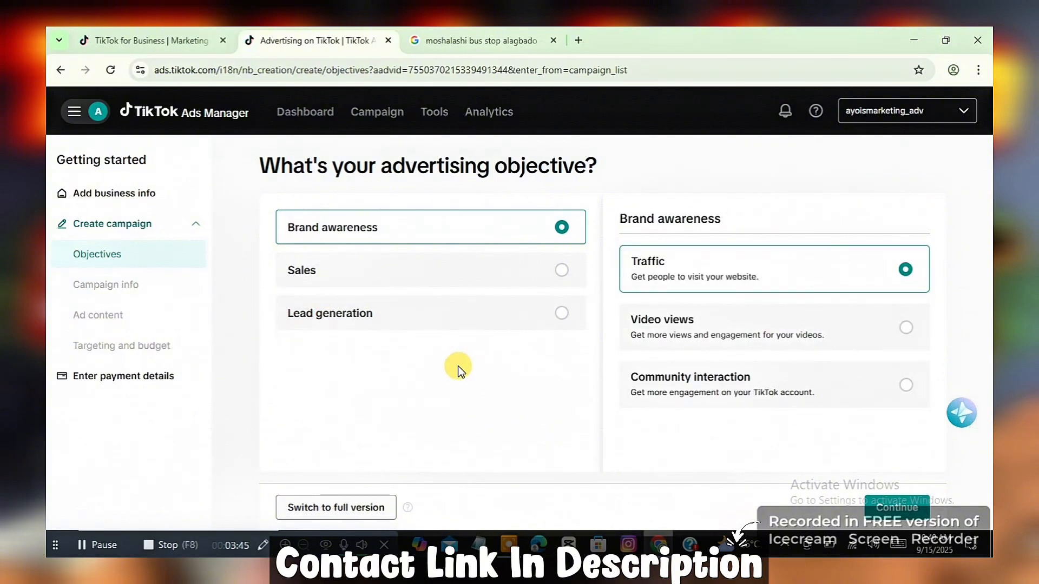
Step: Switch to the full Ads Manager version and start a new campaign with the Community interaction objective
click(349, 507)
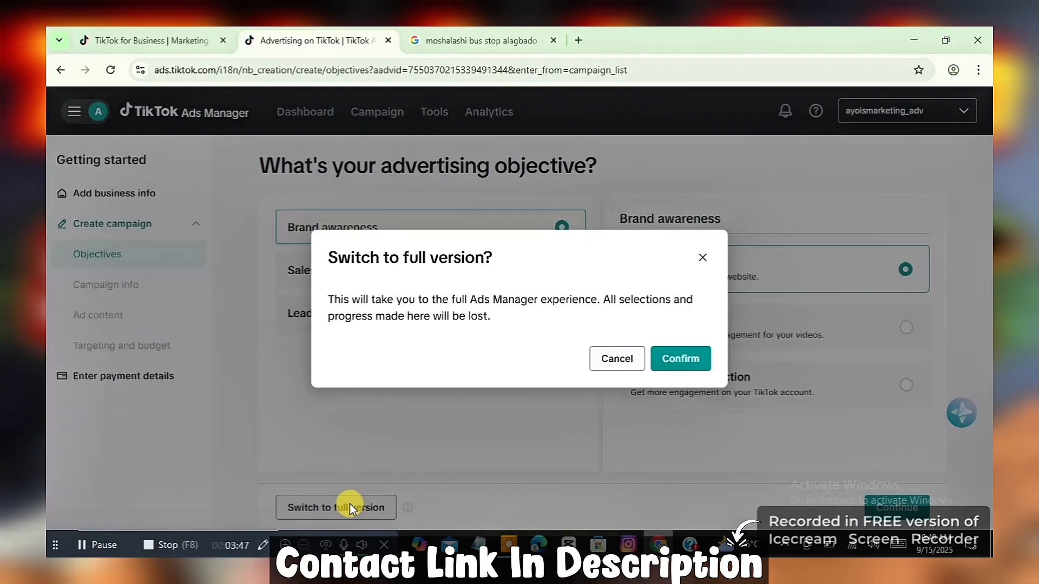
click(682, 359)
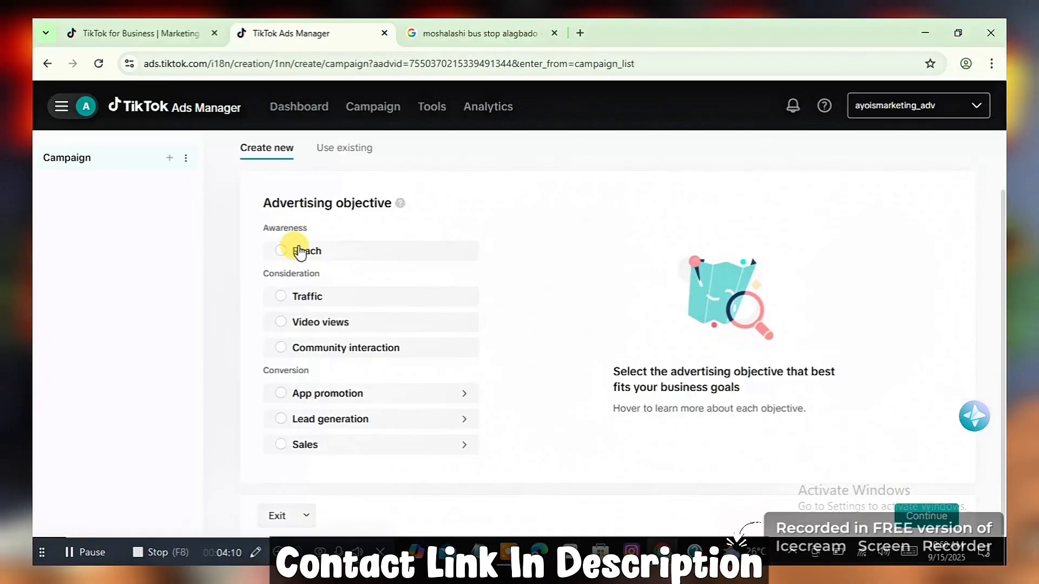
click(286, 245)
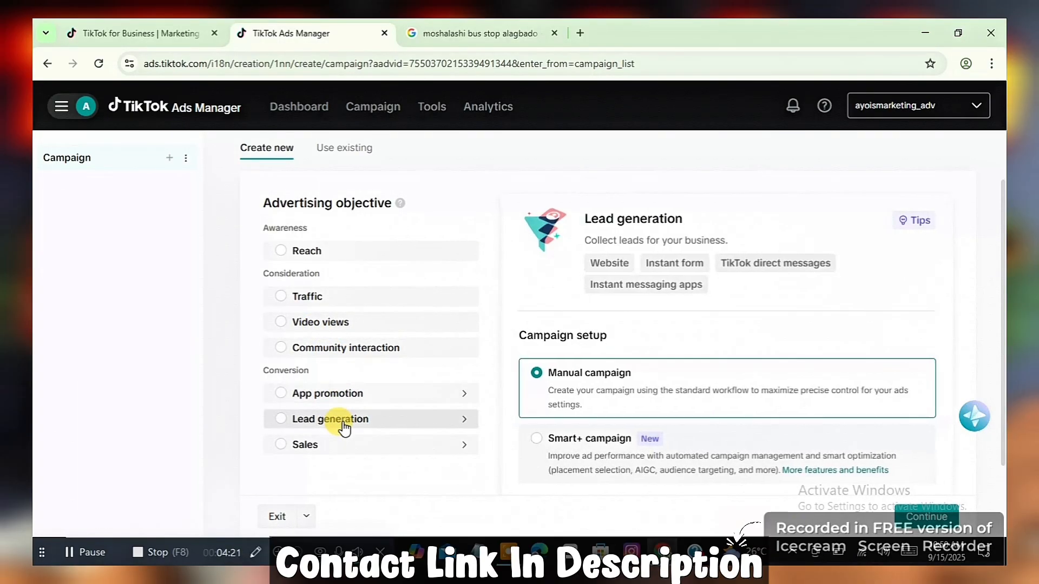
click(411, 349)
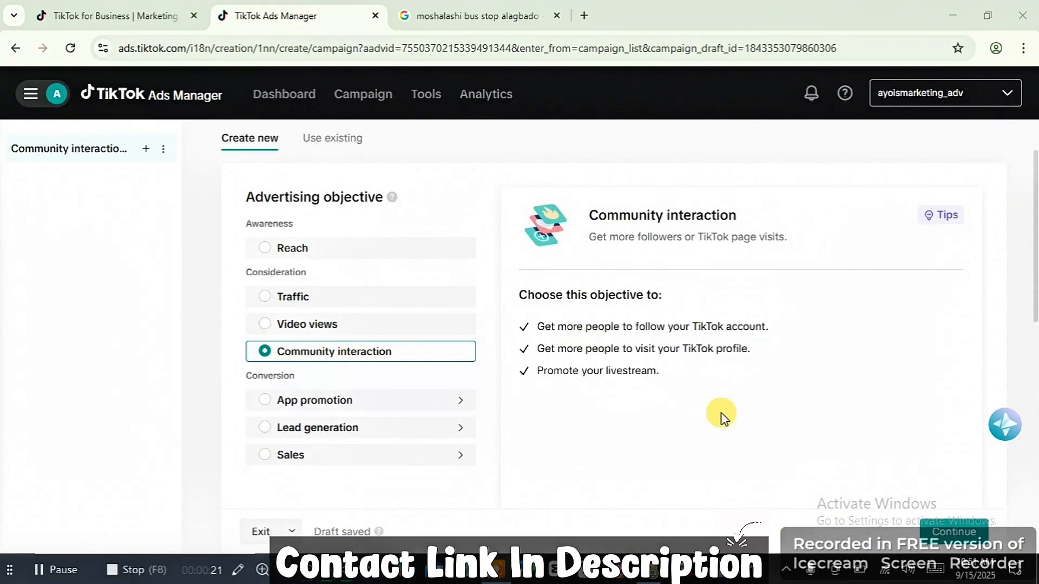
click(942, 529)
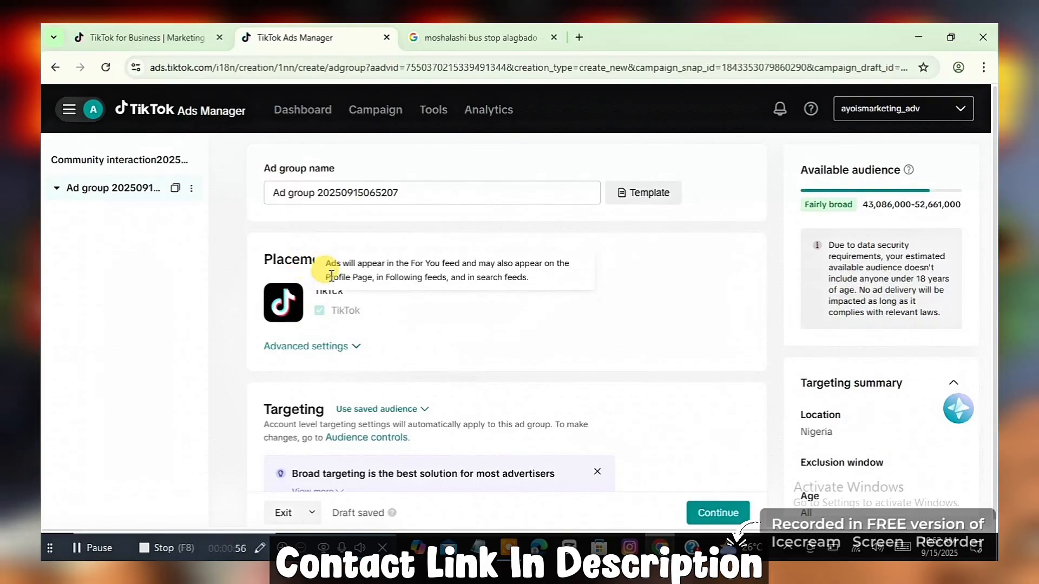
Step: Expand the advanced placement settings and review the user comment, video download and video sharing options
click(342, 347)
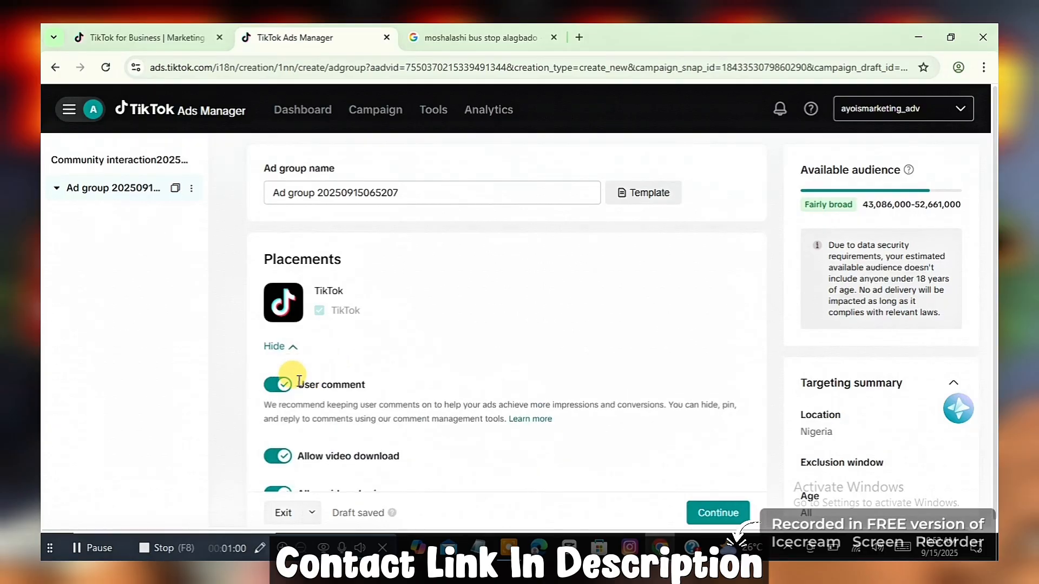
scroll(292, 384, down, 1)
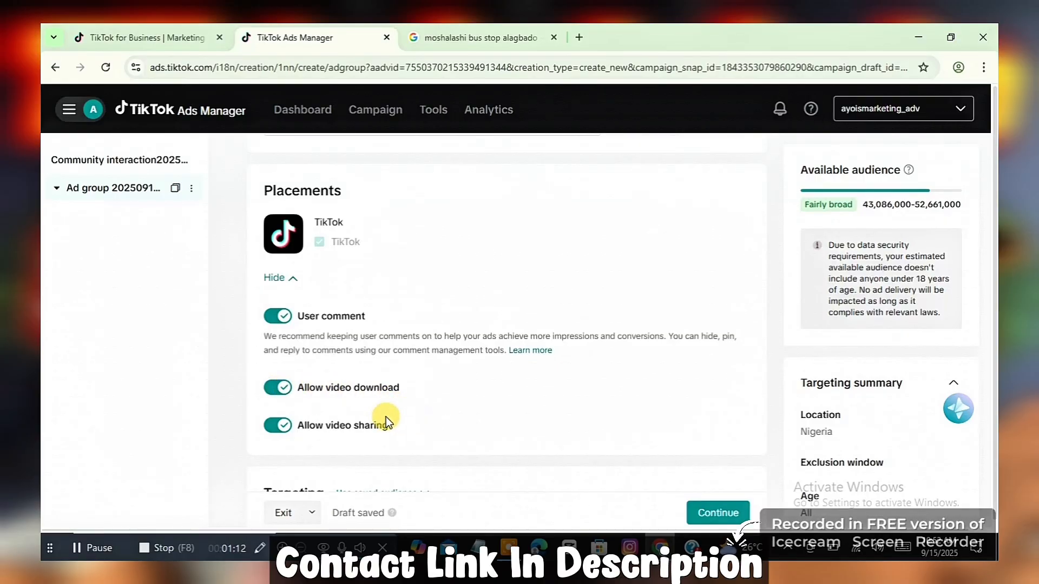
scroll(452, 392, down, 2)
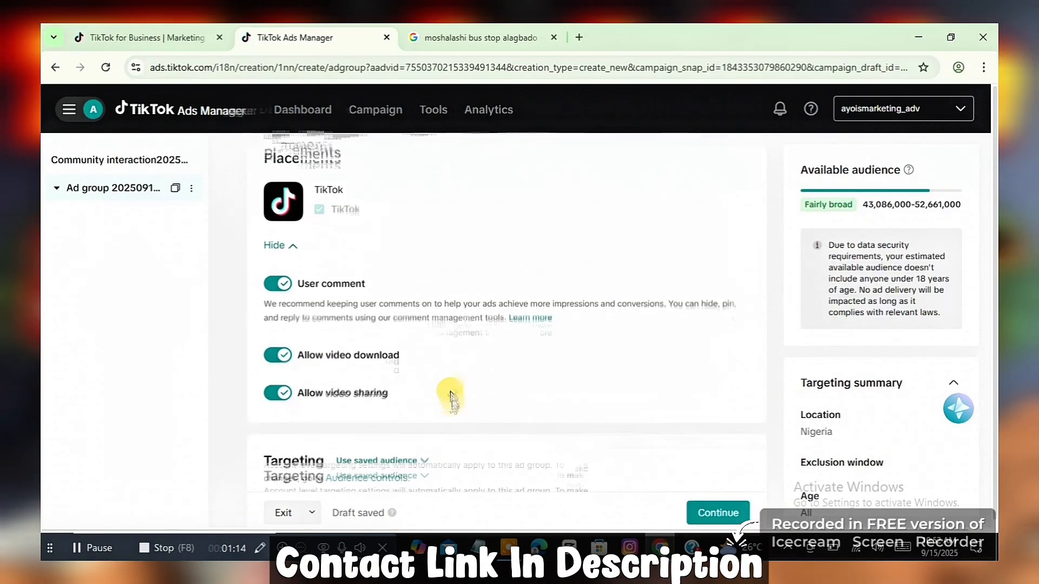
scroll(451, 396, down, 3)
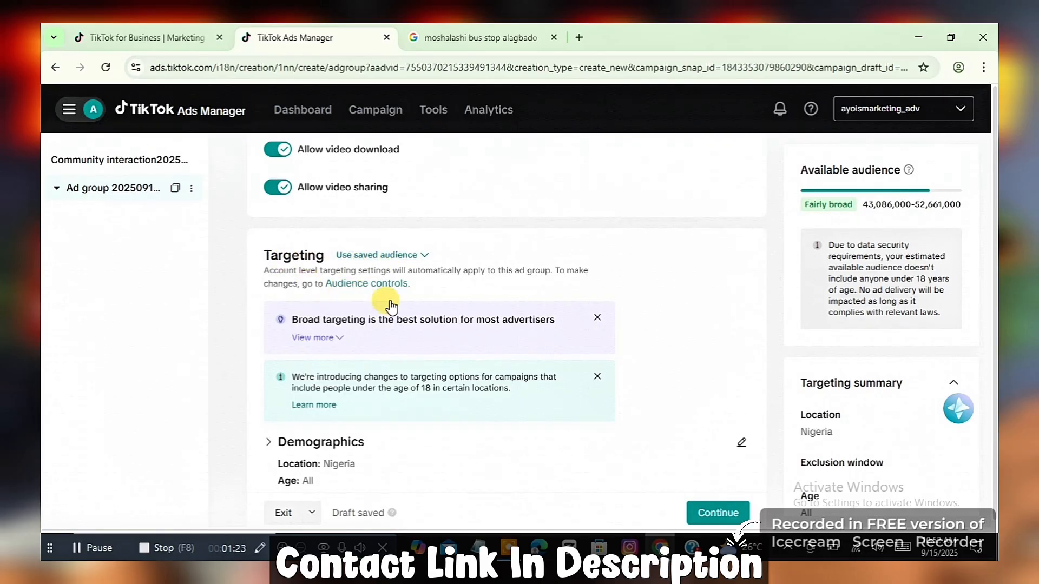
Step: Open the ad group's Demographics for editing and browse the list of available target locations
scroll(391, 300, down, 3)
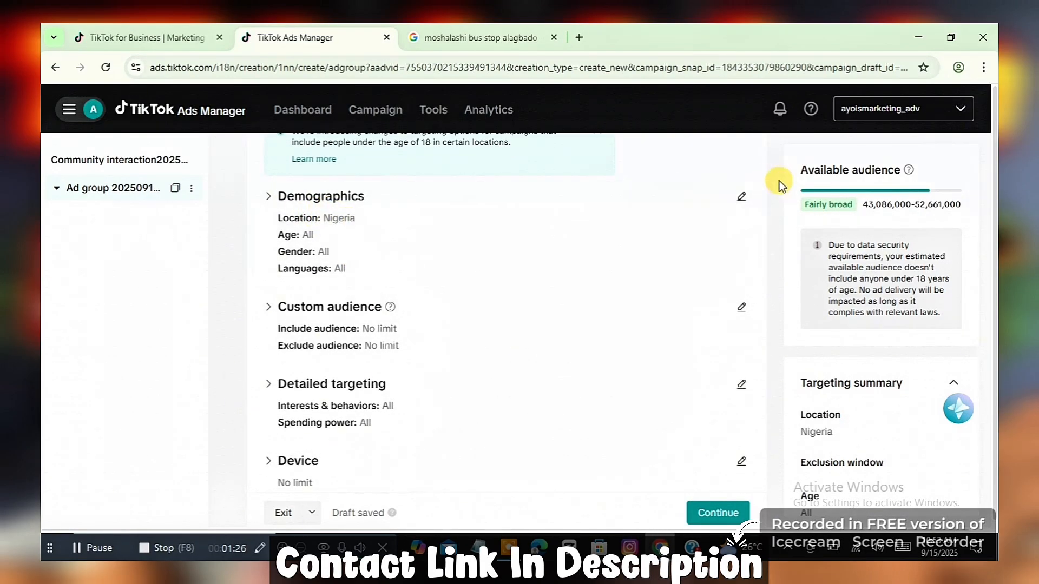
click(742, 201)
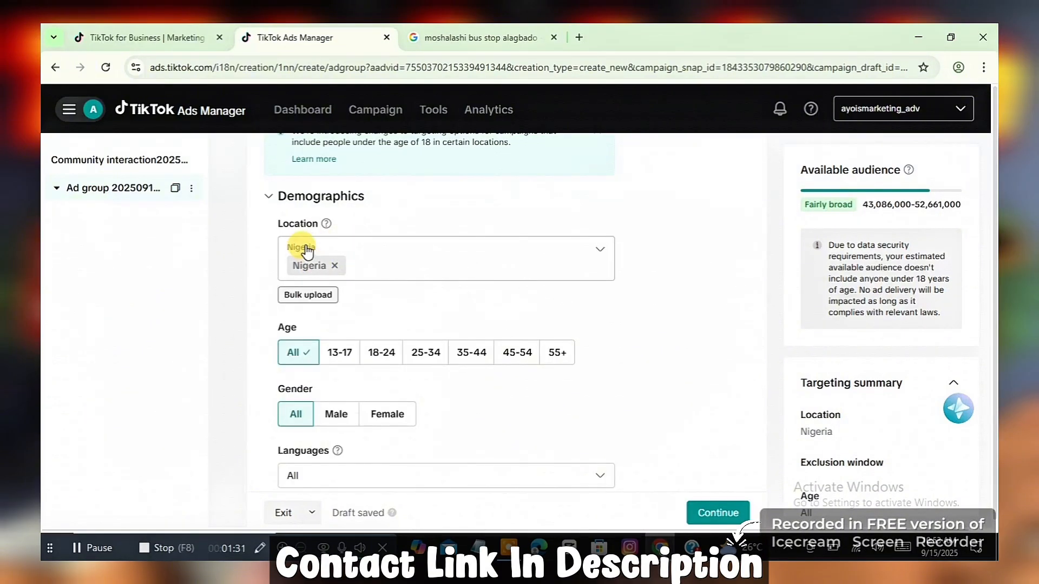
click(419, 275)
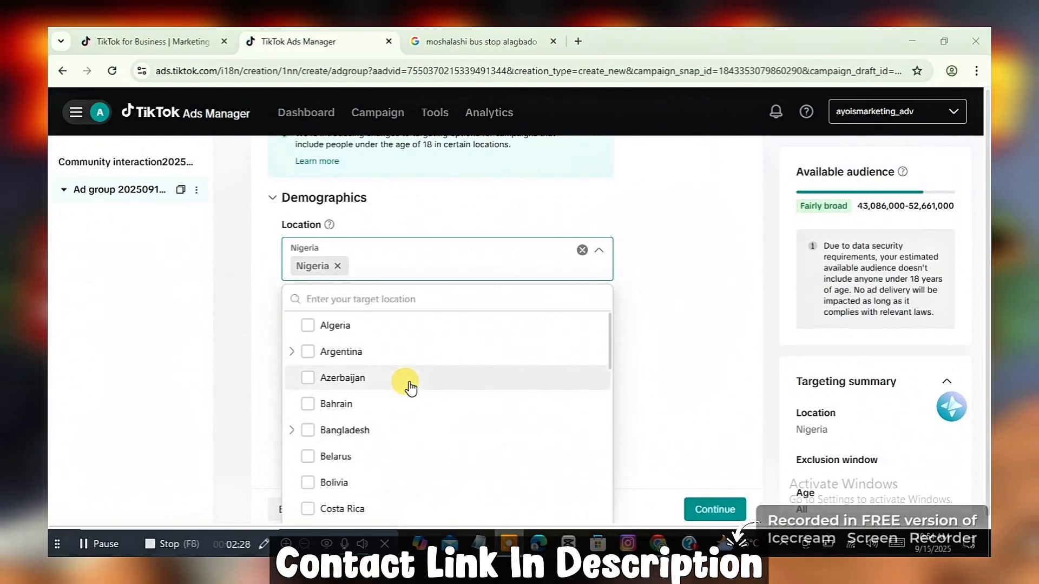
click(687, 331)
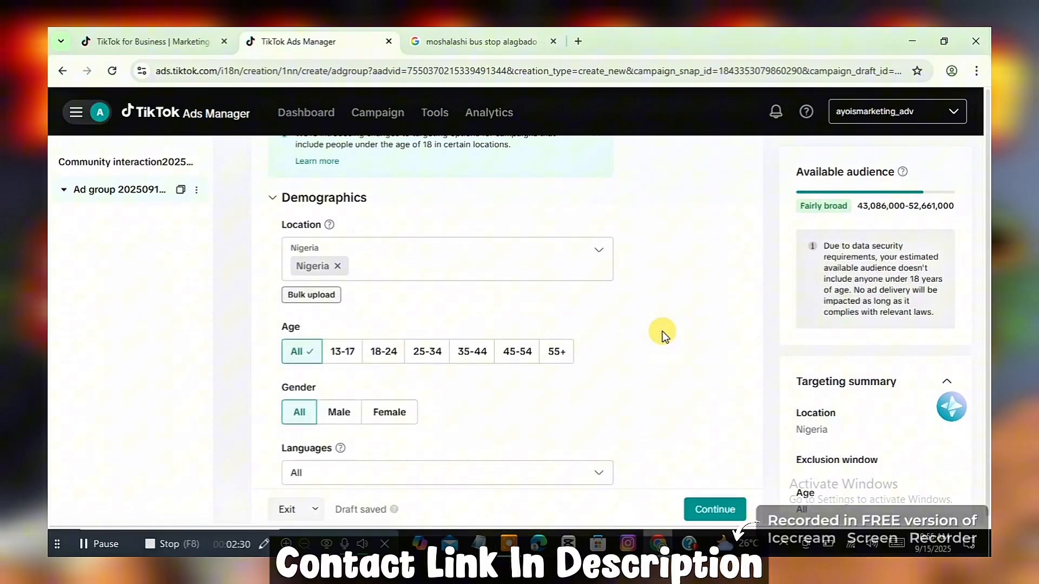
click(507, 272)
scroll(412, 406, down, 15)
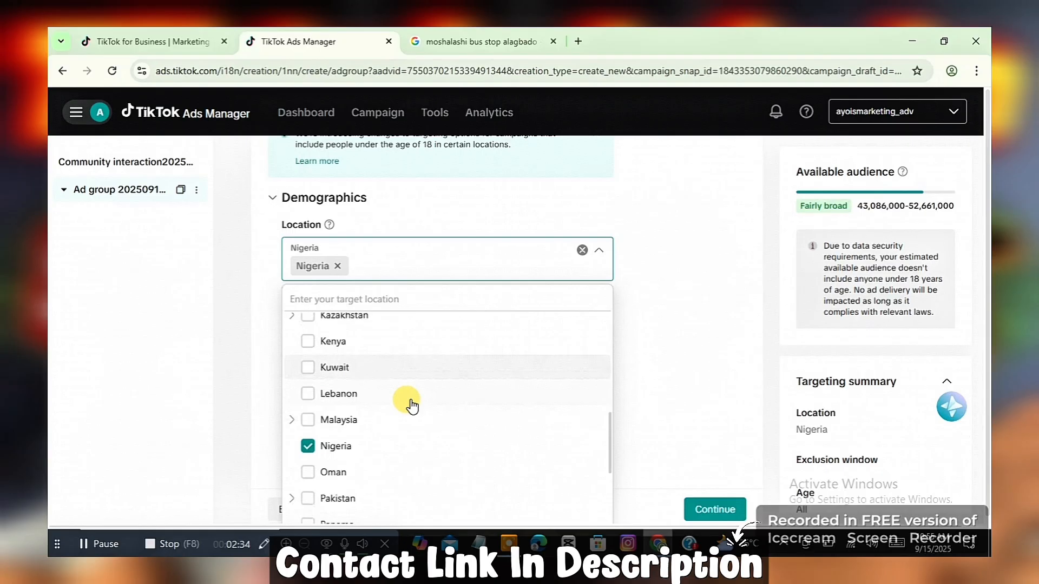
scroll(412, 406, up, 15)
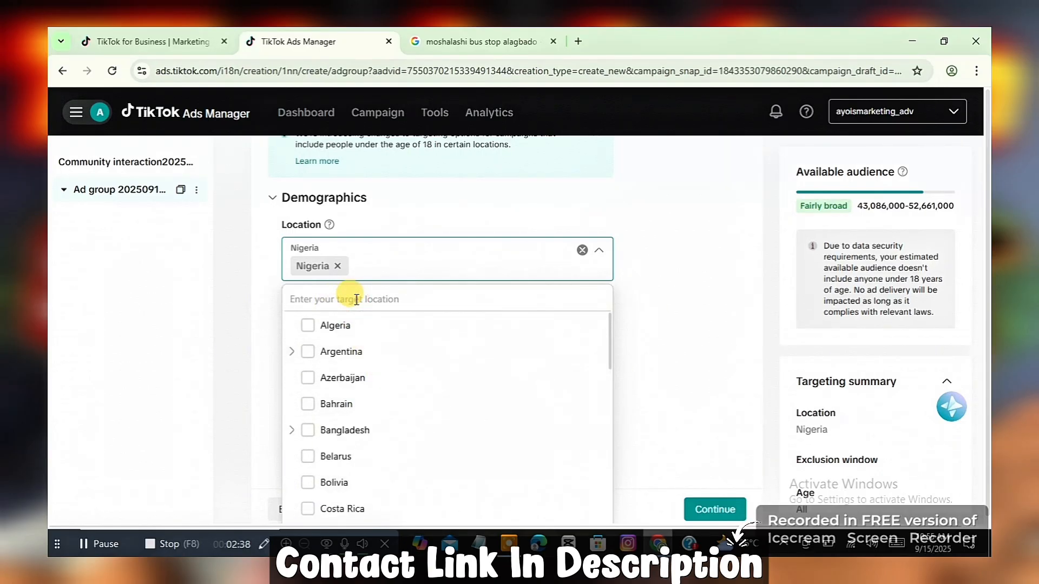
click(654, 301)
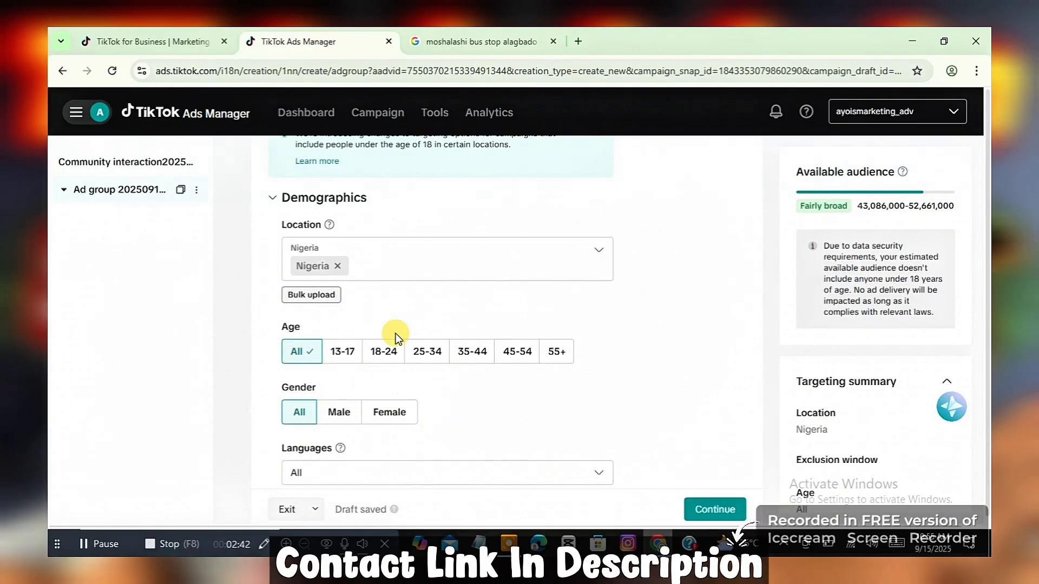
Step: Set the audience language in the Demographics targeting to English
scroll(395, 353, down, 2)
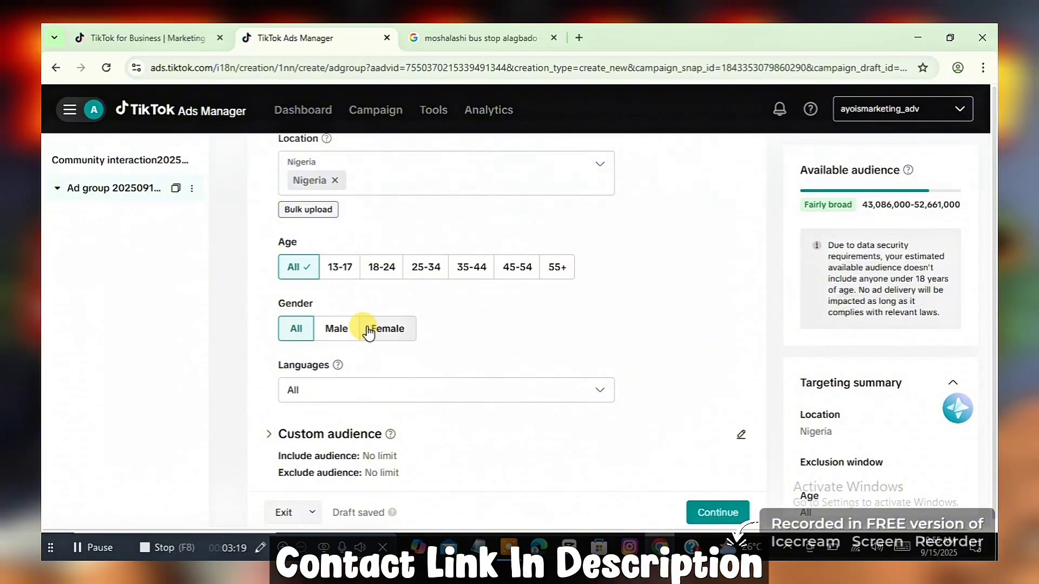
scroll(430, 352, down, 1)
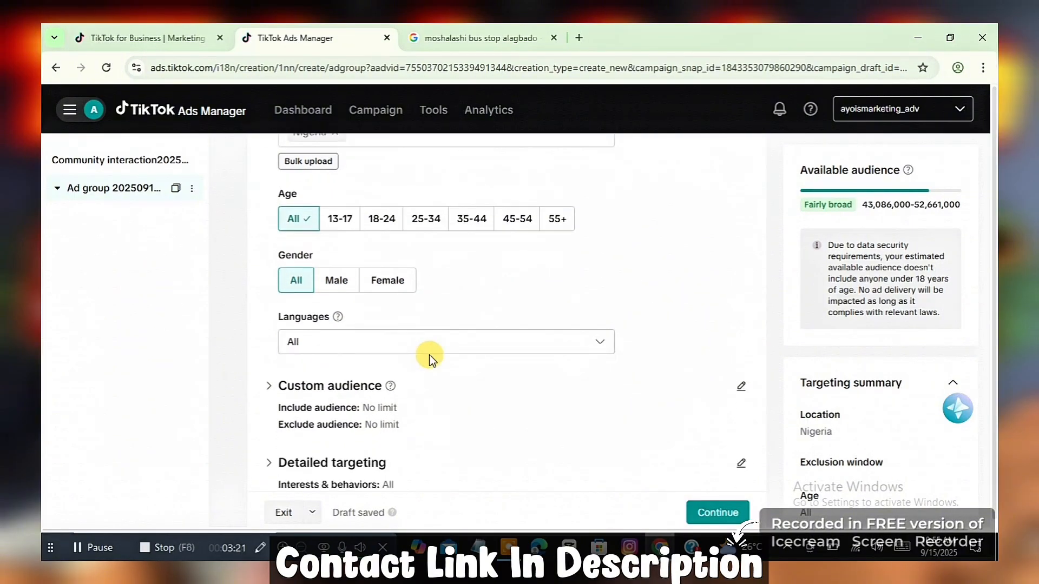
click(375, 330)
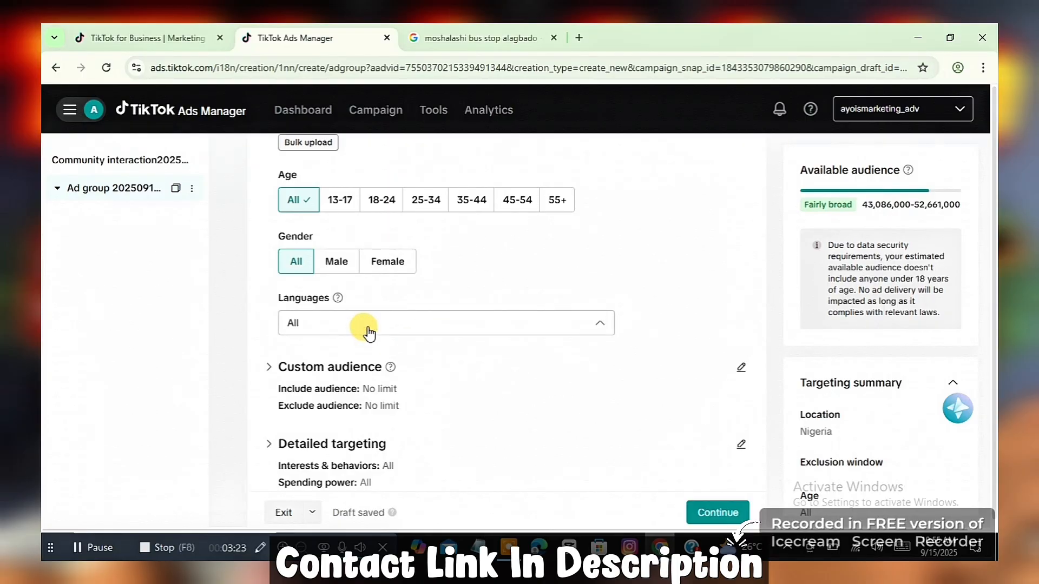
click(421, 332)
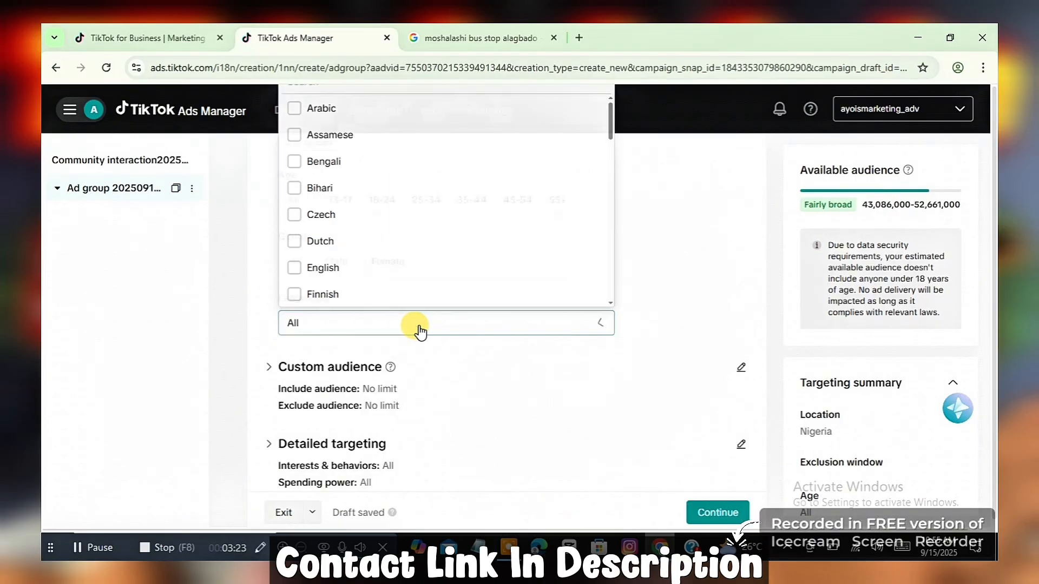
click(507, 324)
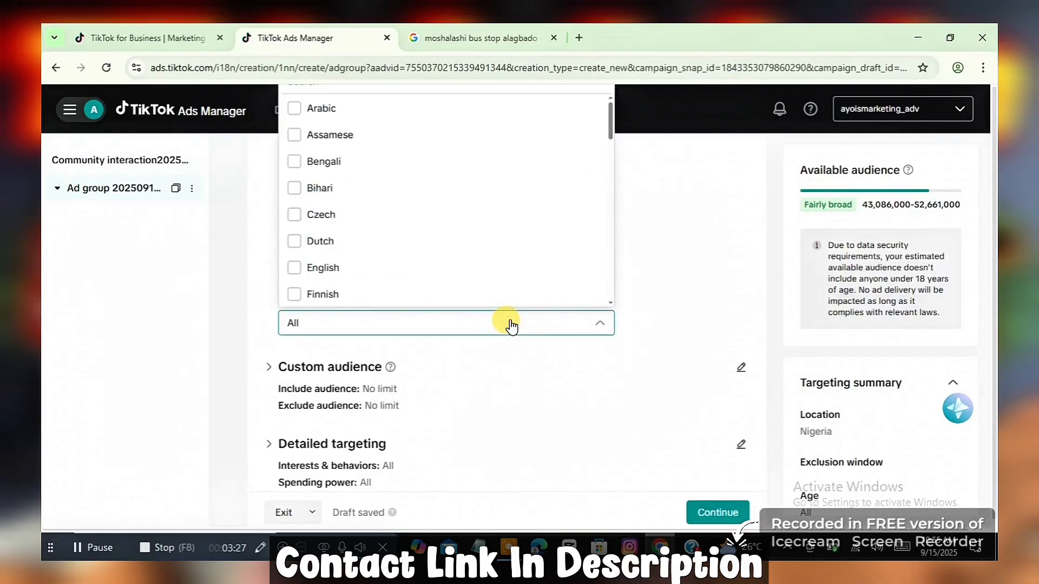
click(295, 269)
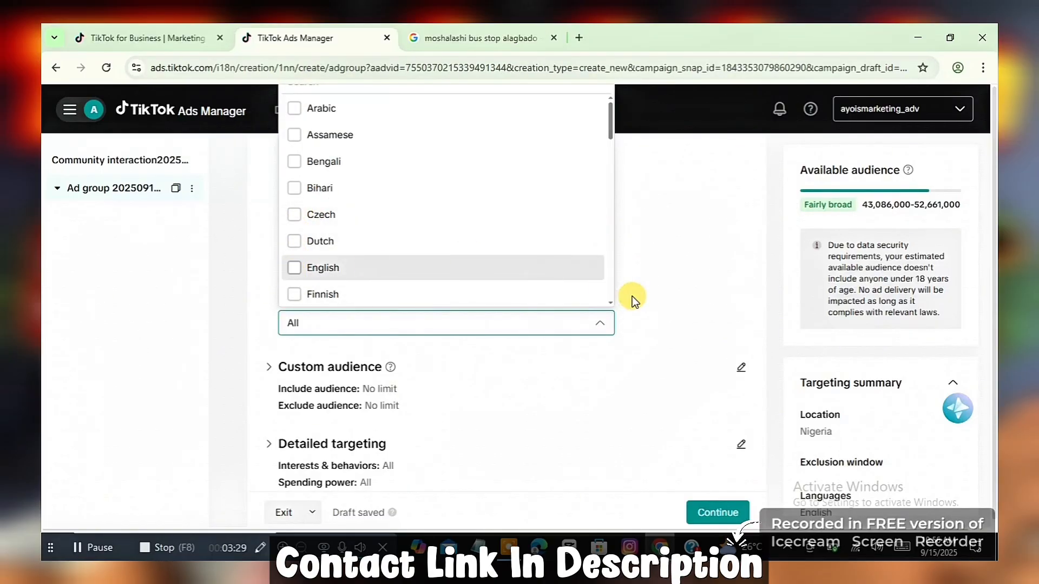
click(667, 306)
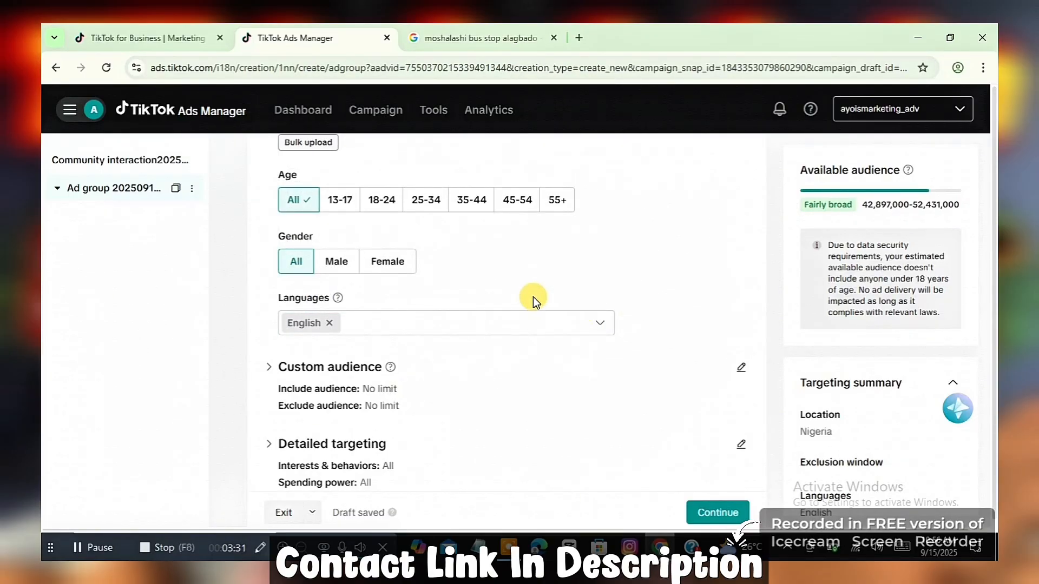
Step: Open Detailed targeting for editing and browse the interest categories under Interests & behaviors
scroll(534, 296, down, 5)
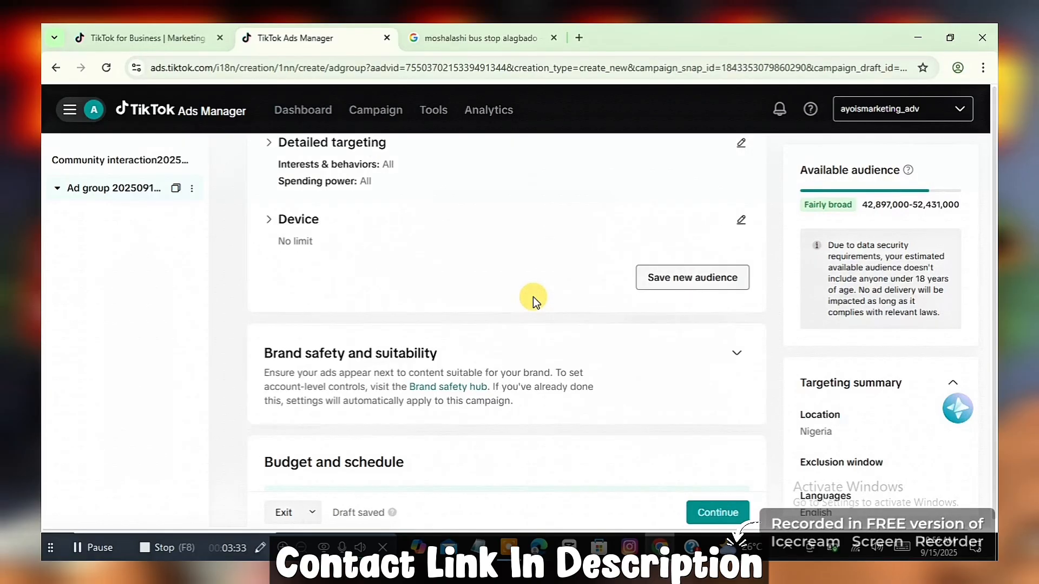
scroll(534, 297, up, 4)
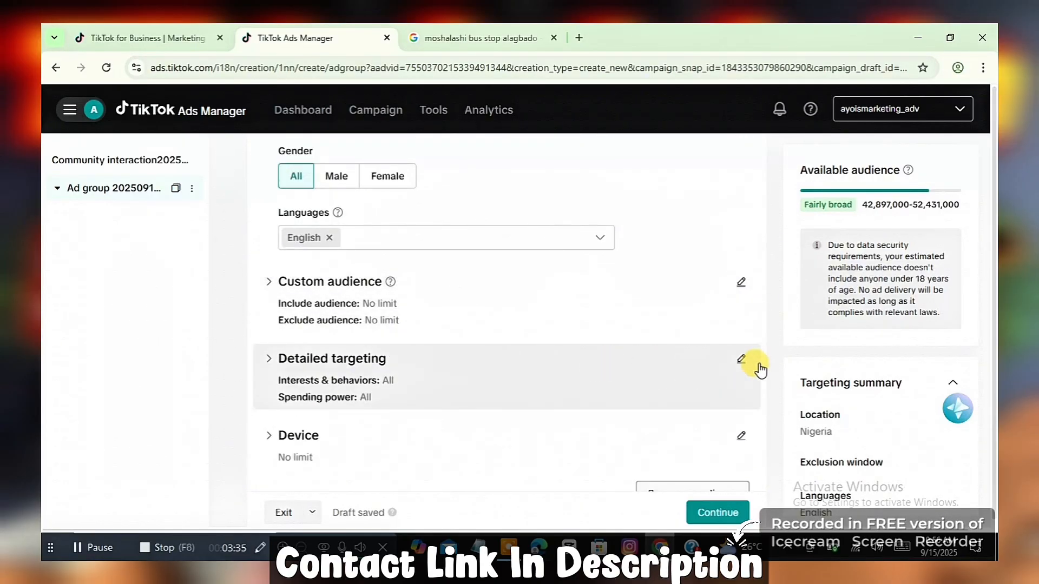
click(739, 361)
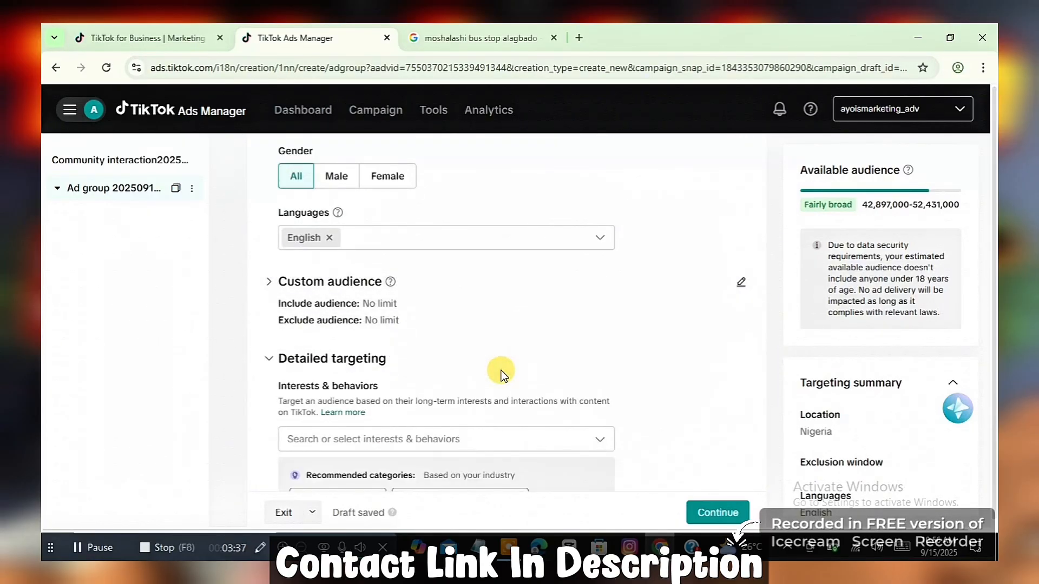
scroll(498, 372, down, 3)
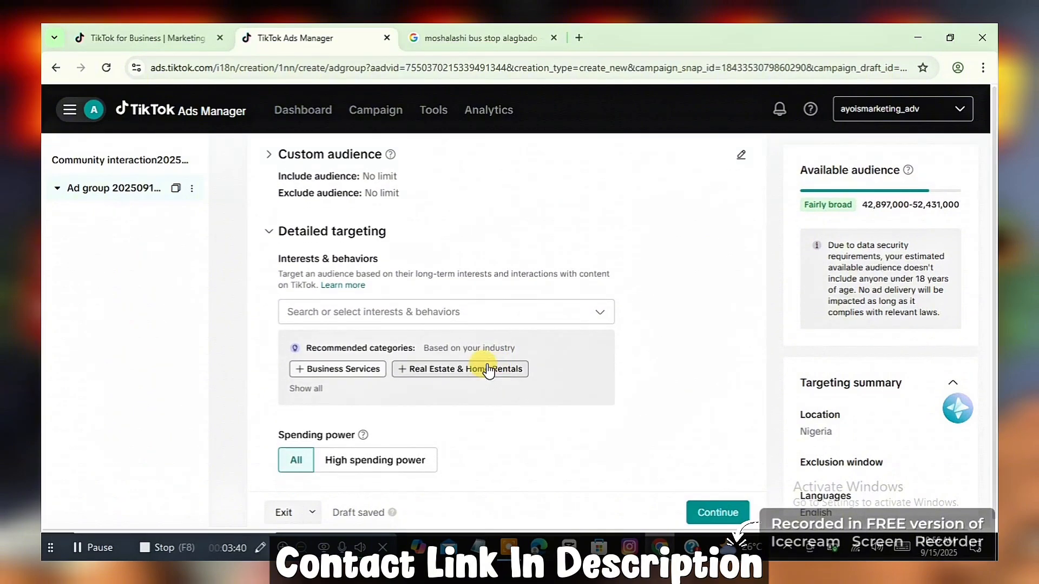
click(373, 313)
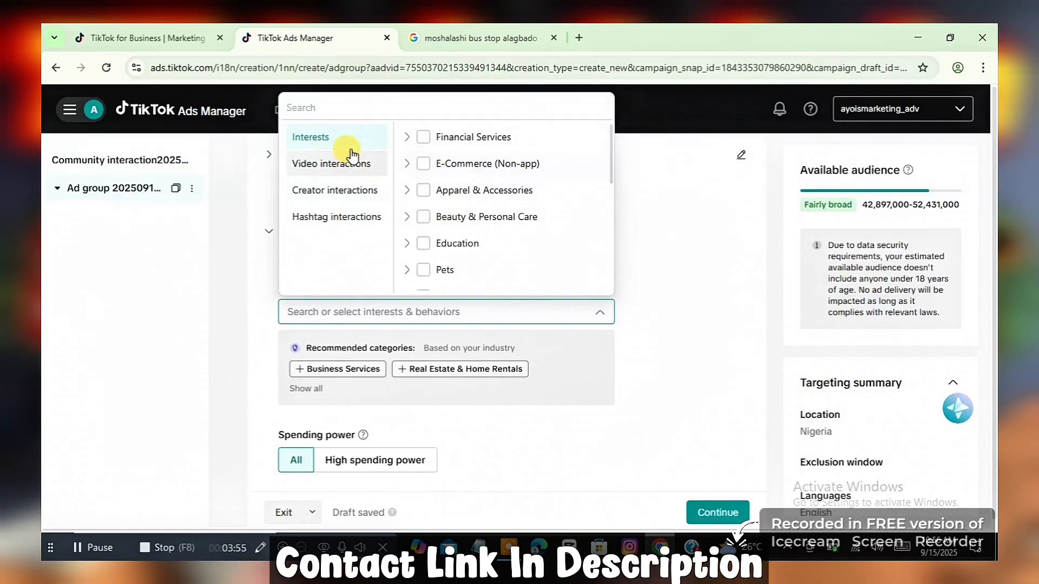
click(409, 141)
scroll(439, 199, down, 5)
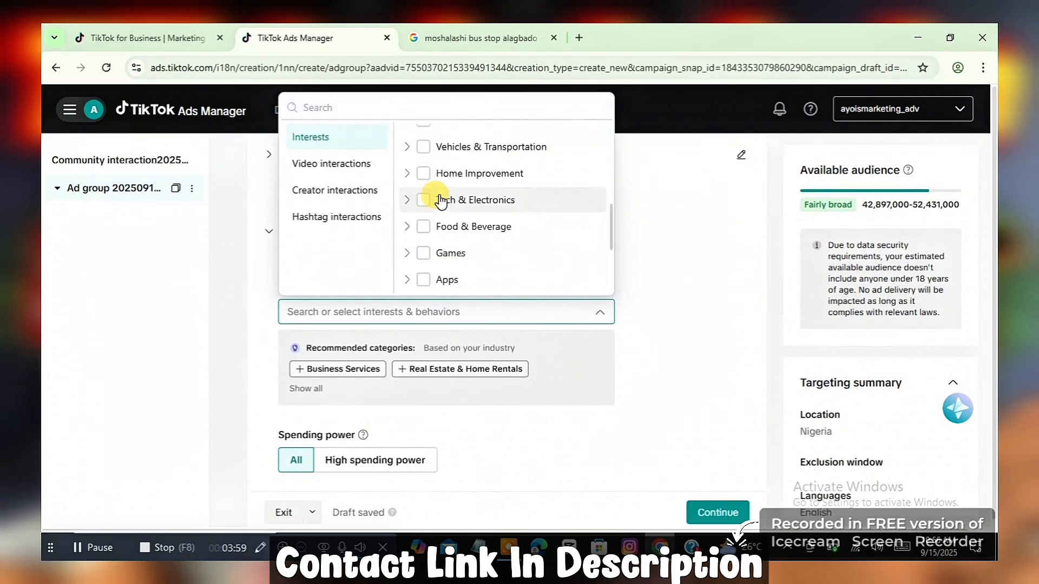
scroll(441, 204, down, 5)
scroll(440, 204, up, 6)
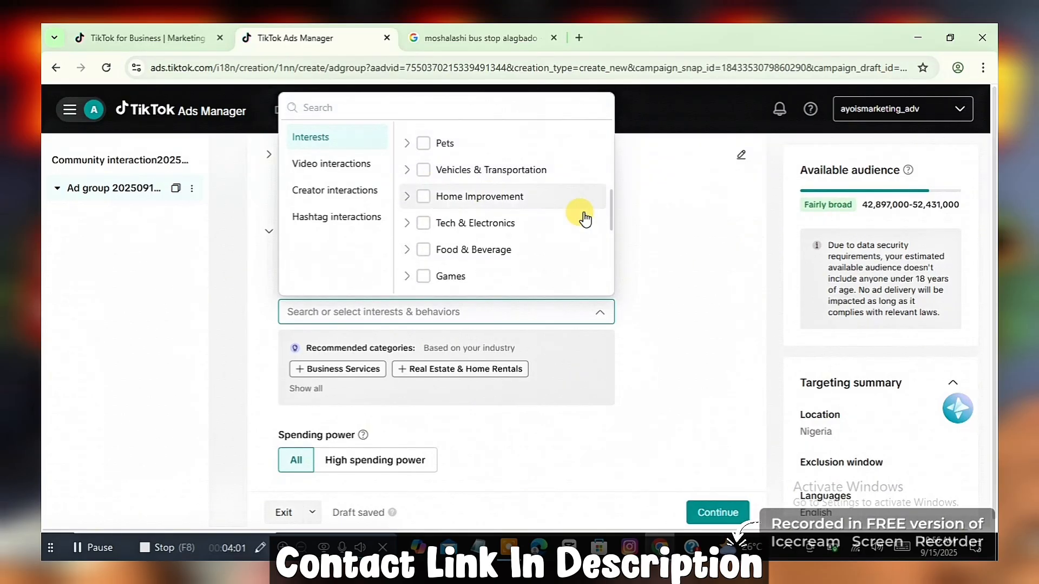
click(710, 274)
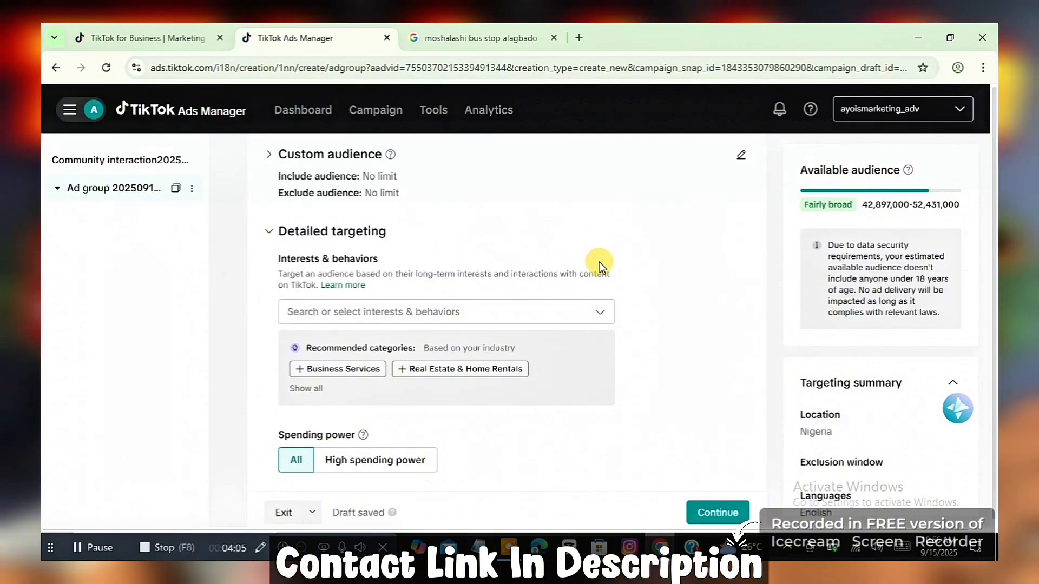
Step: Add the recommended Business Services category to the ad group's Interests & behaviors targeting
scroll(599, 262, down, 1)
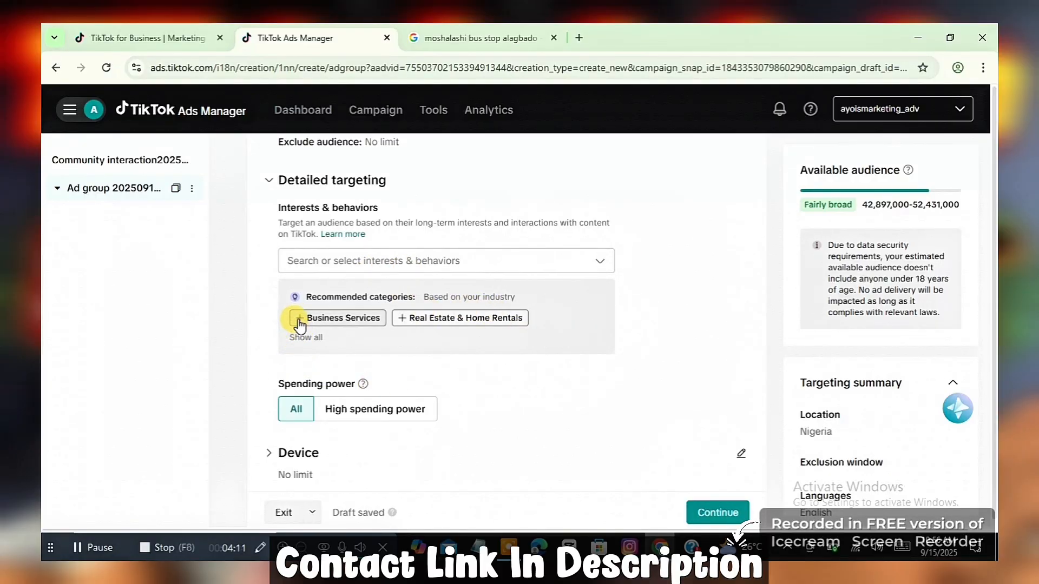
mouse_move(333, 319)
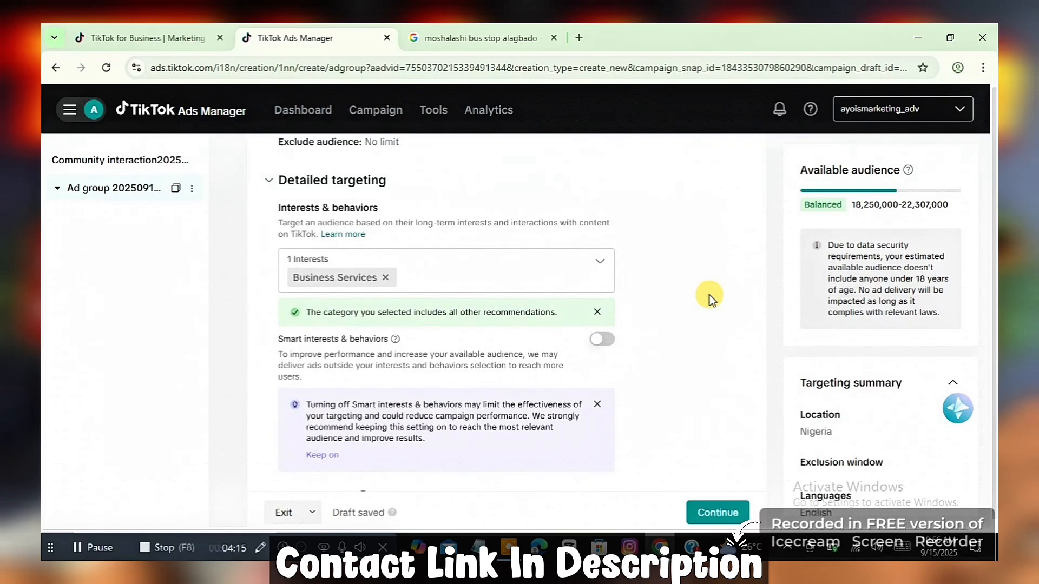
scroll(710, 295, down, 3)
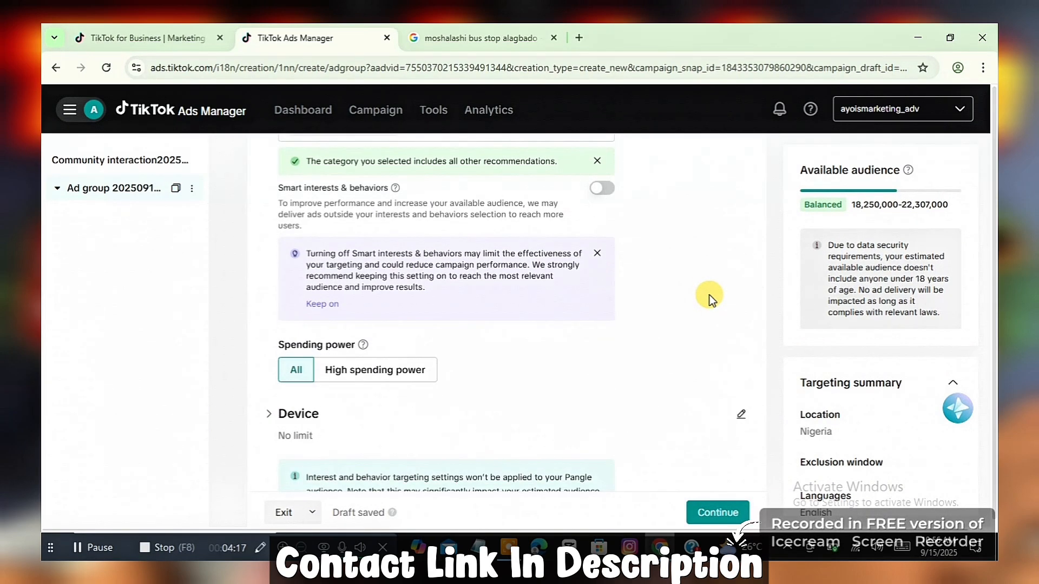
scroll(709, 295, down, 2)
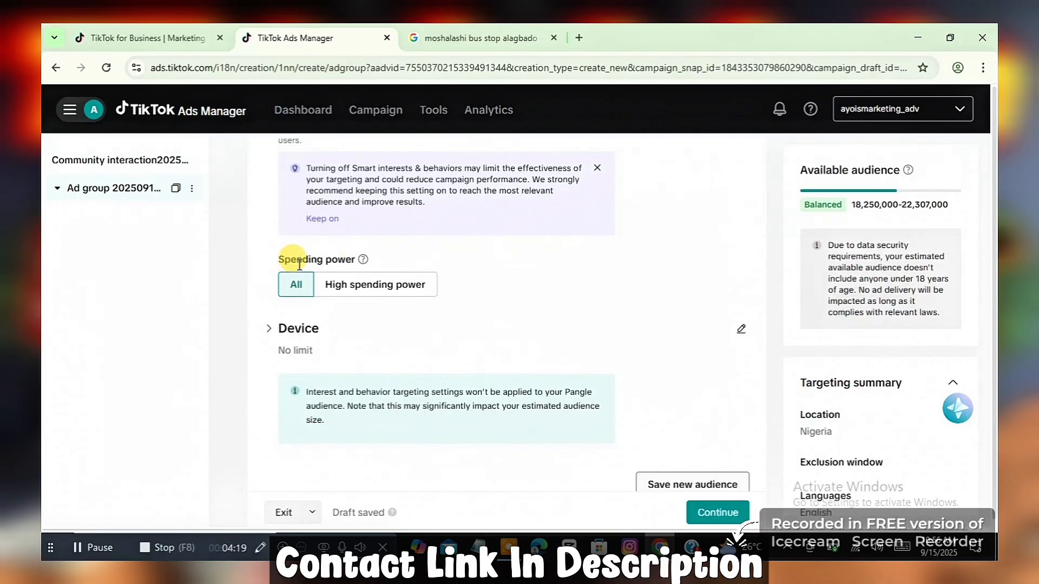
Step: Restrict the ad group's Detailed targeting to users with High spending power
mouse_move(363, 260)
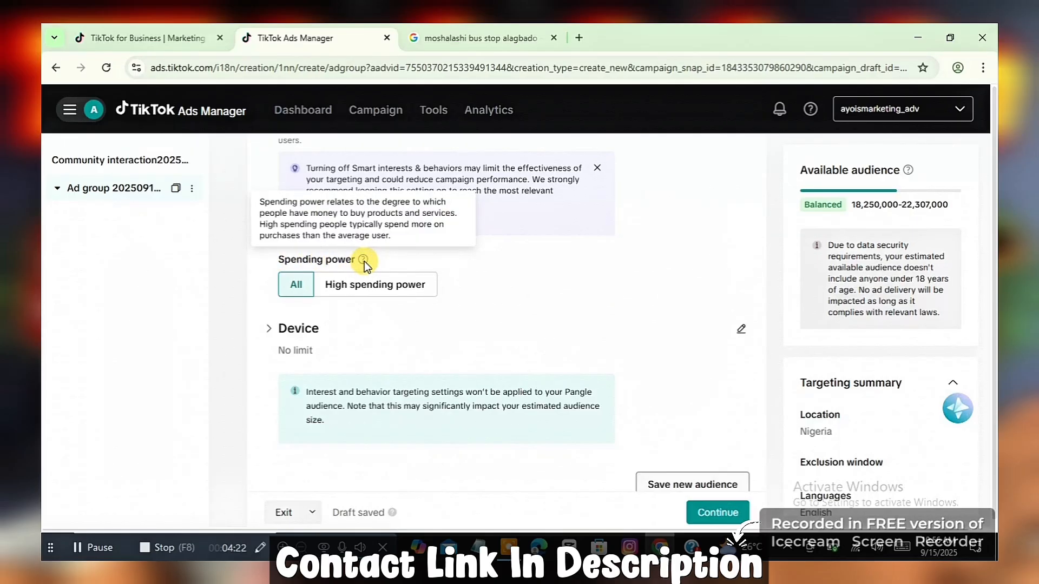
click(373, 288)
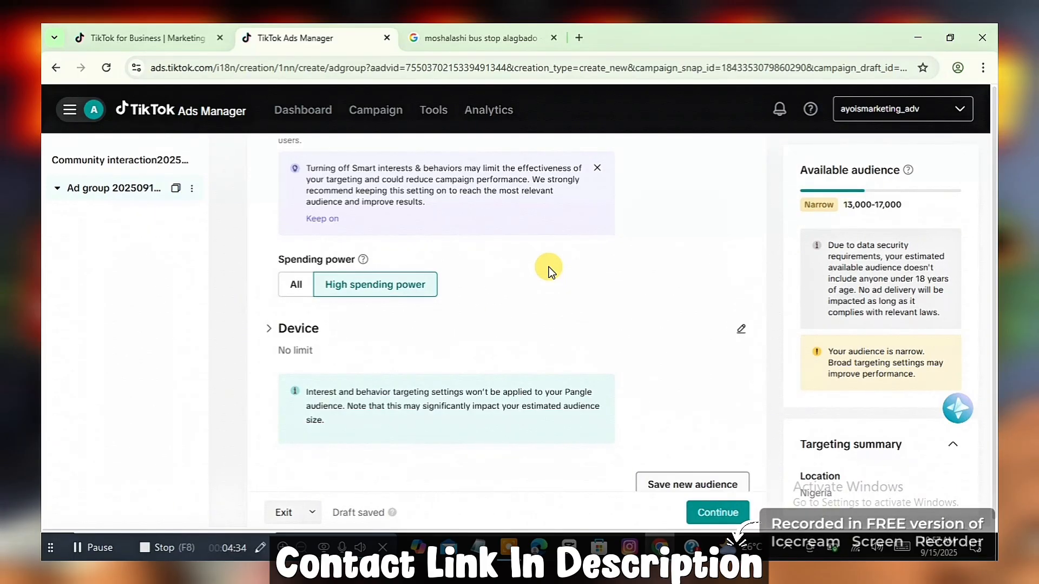
Step: Review the Device targeting options and the New saved audience form, closing the form without saving an audience
scroll(548, 270, down, 1)
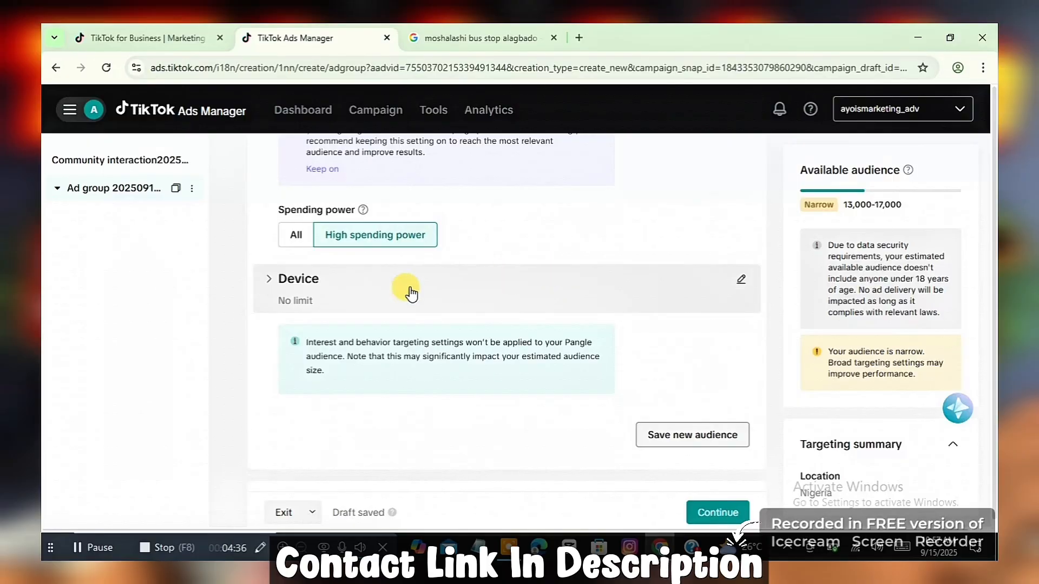
click(311, 282)
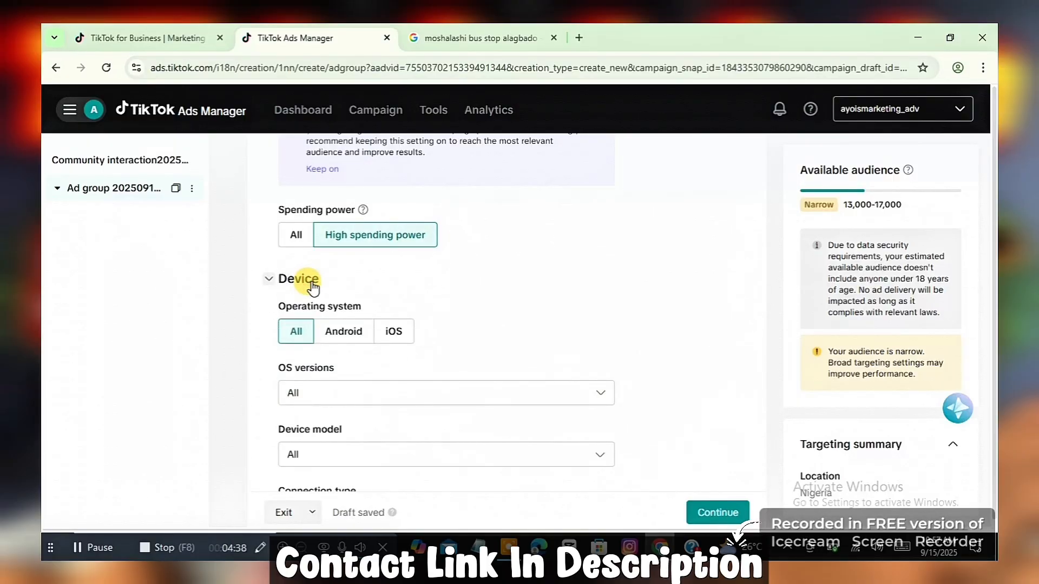
scroll(379, 292, down, 1)
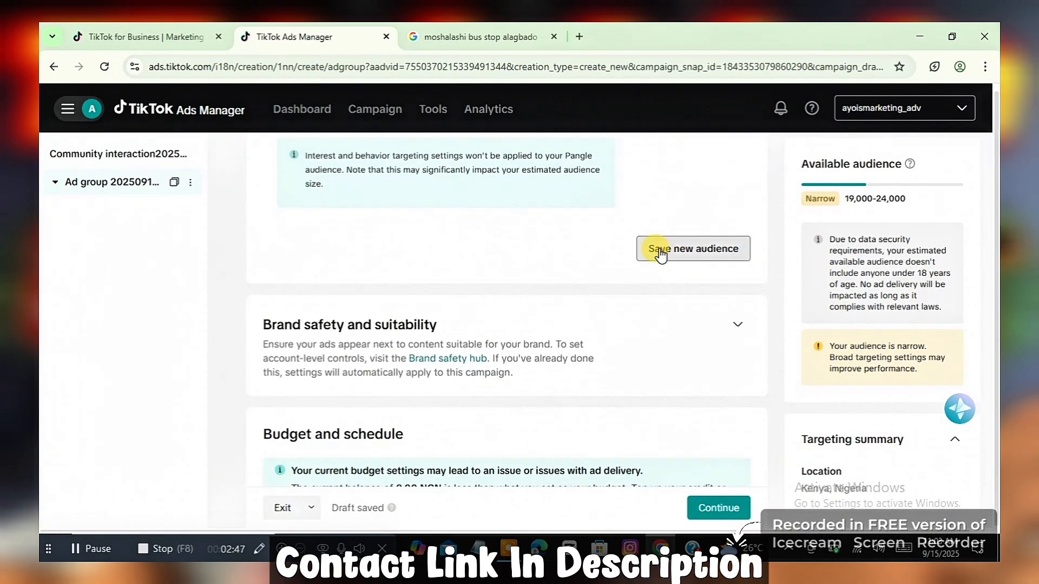
click(660, 250)
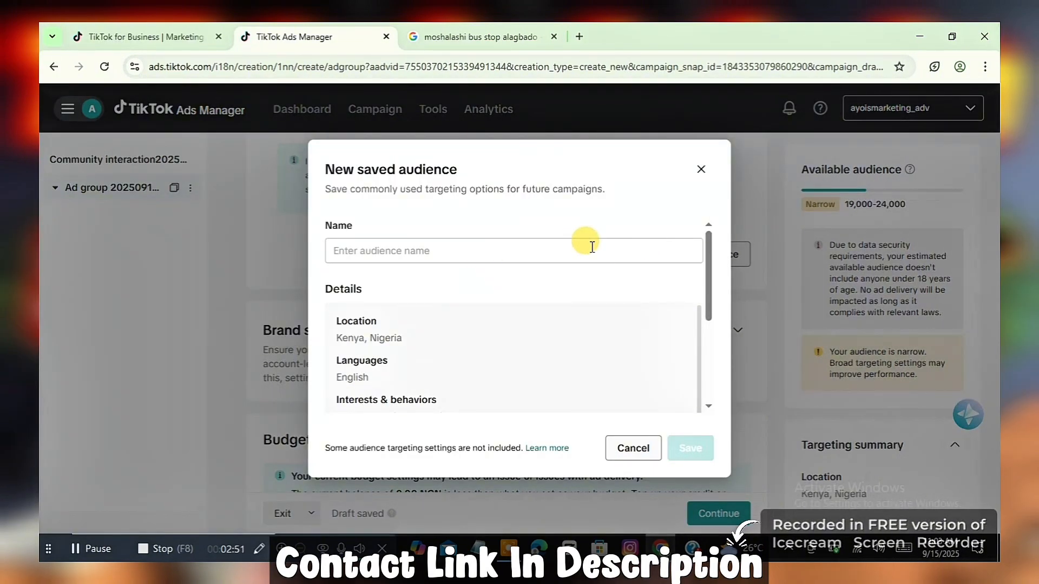
click(701, 169)
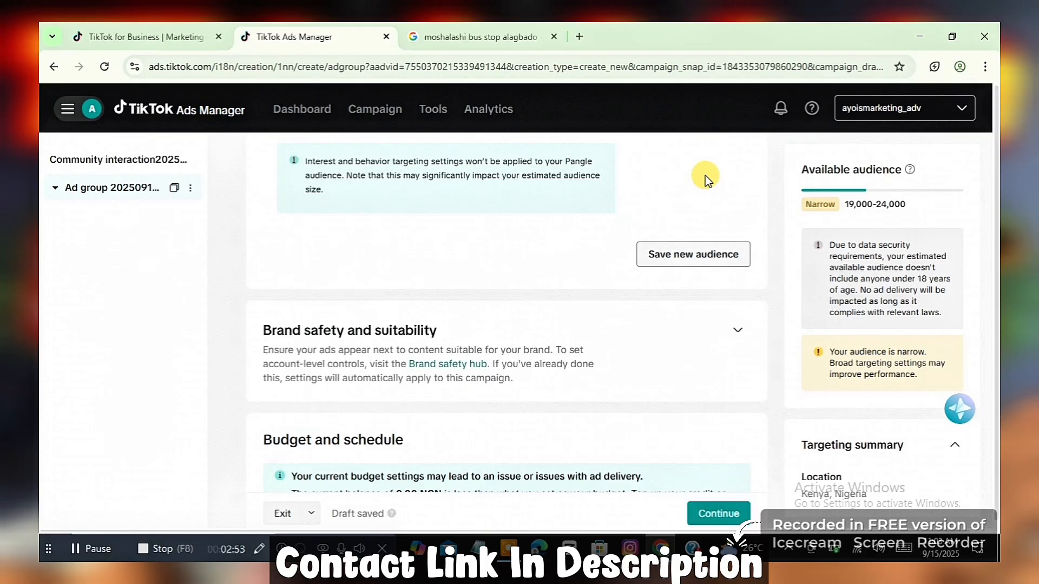
Step: Set the ad group's daily budget to 10000 NGN
scroll(714, 211, down, 5)
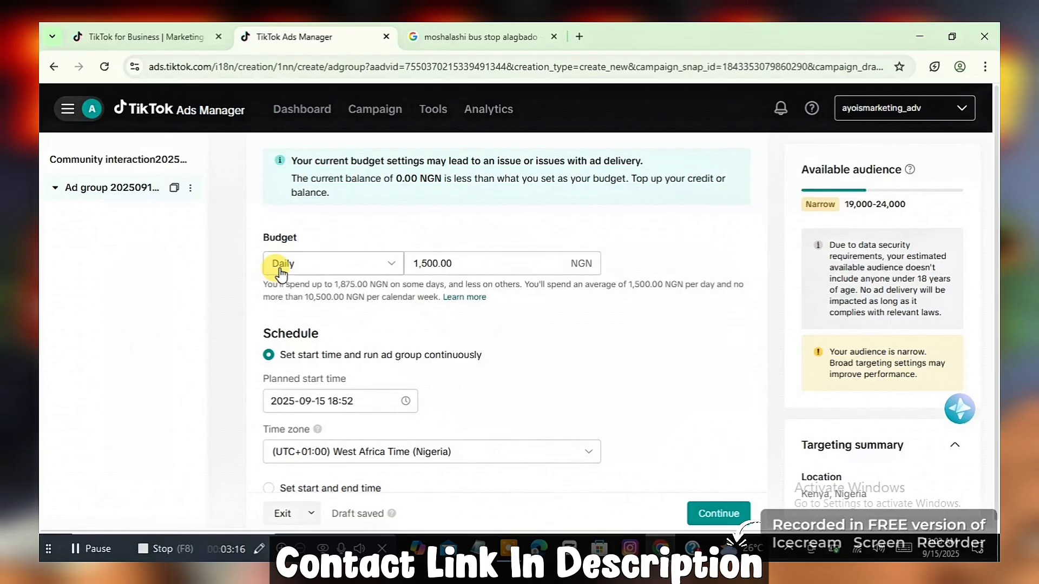
click(492, 265)
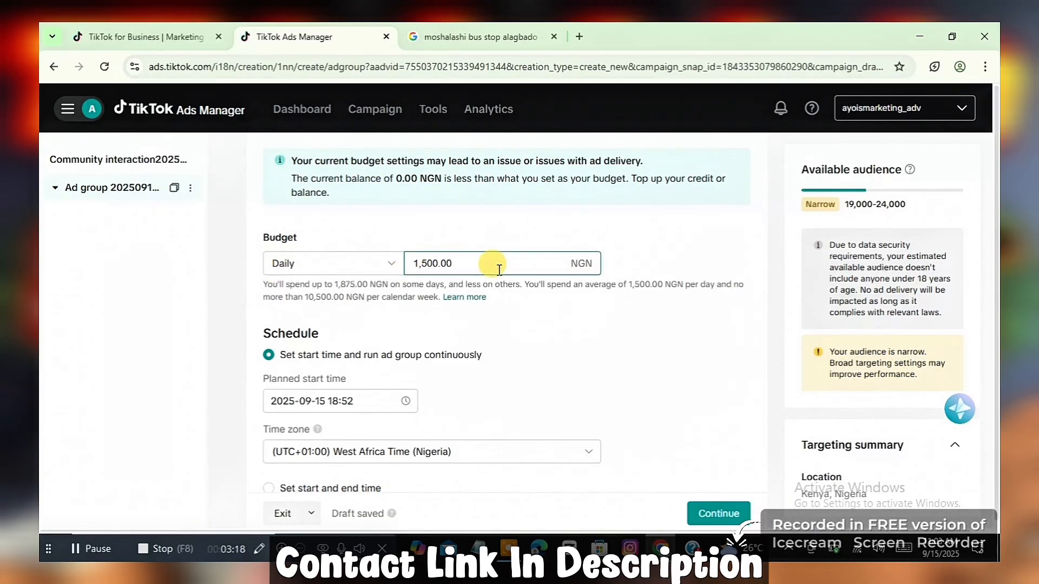
key(BackSpace)
key(BackSpace)
key(BackSpace)
key(BackSpace)
key(BackSpace)
key(BackSpace)
key(BackSpace)
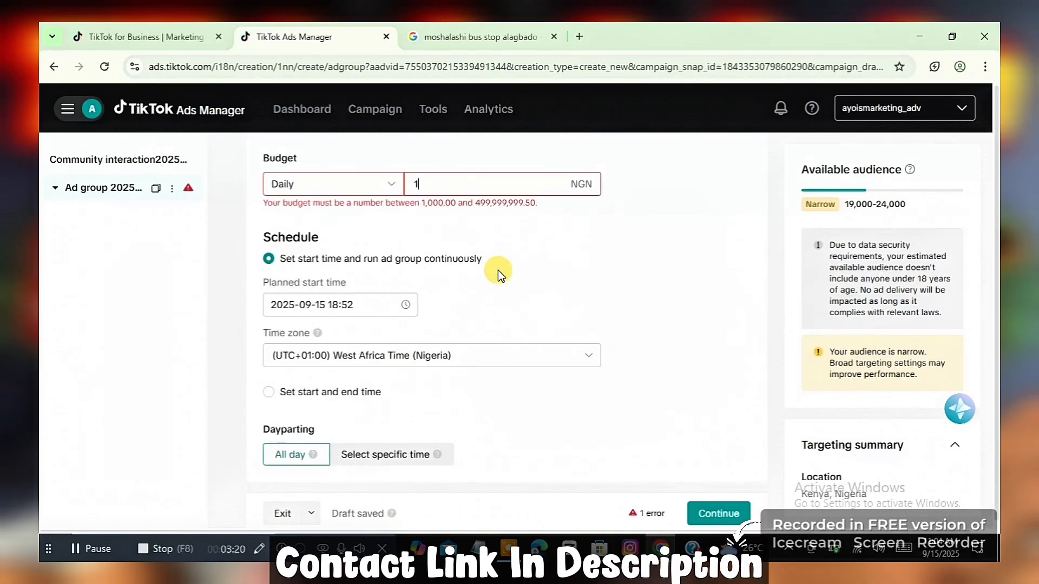
text(0000)
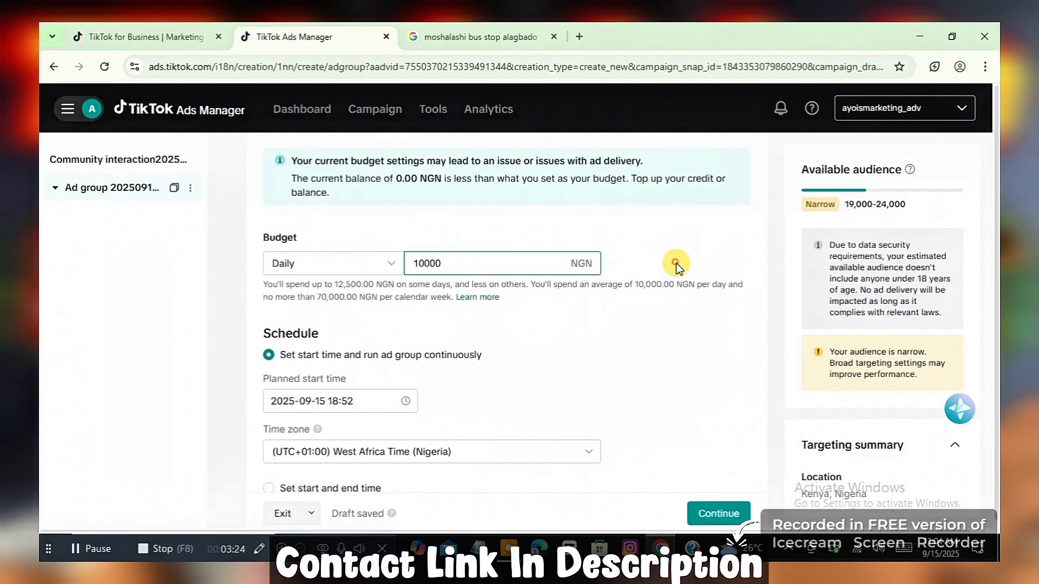
click(677, 264)
Step: Set the optimization goal under Bidding and optimization to TikTok page visits
scroll(677, 264, down, 2)
scroll(676, 264, down, 2)
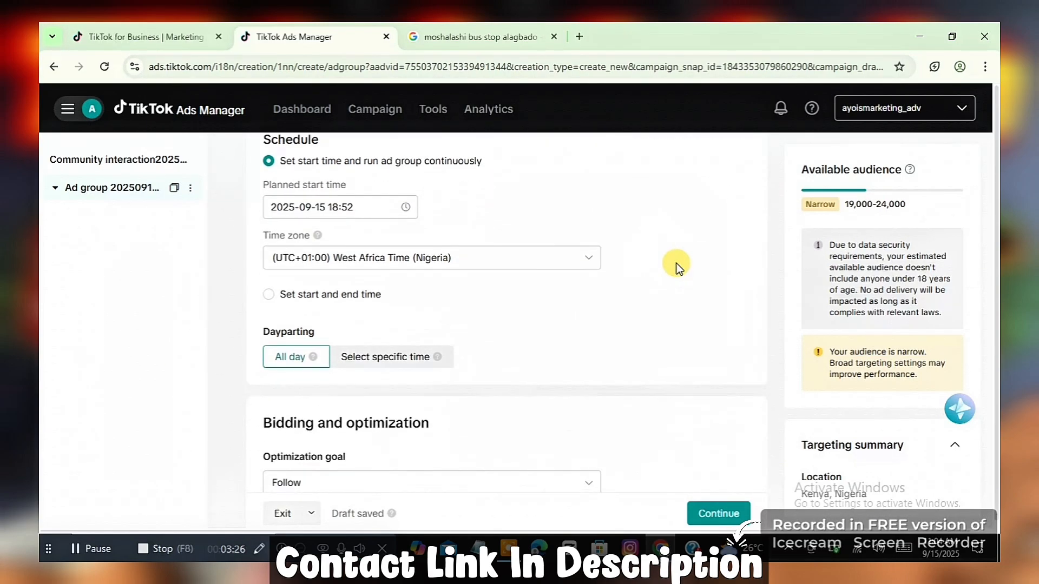
scroll(677, 264, down, 3)
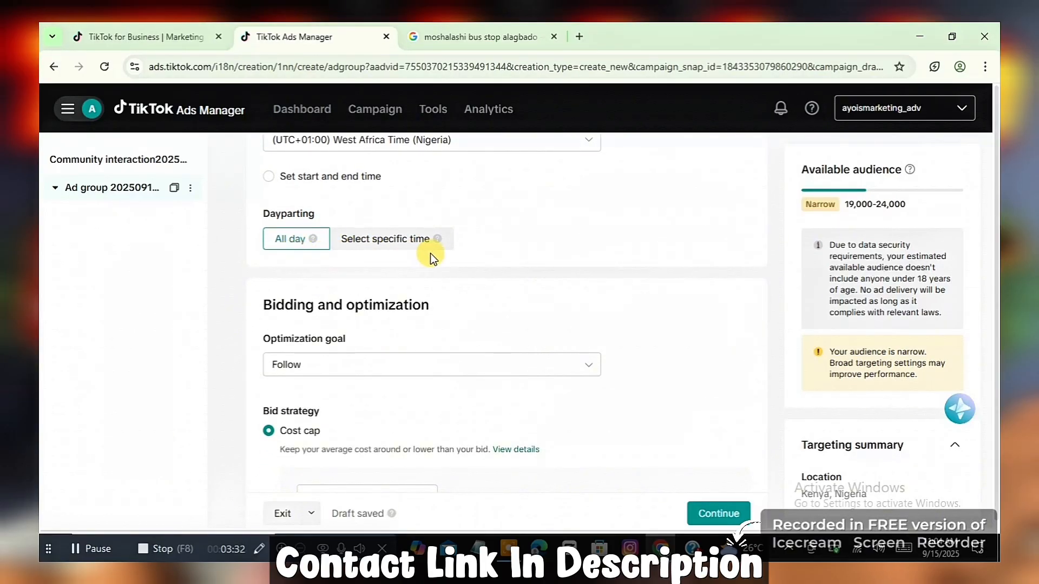
scroll(430, 253, down, 3)
click(350, 254)
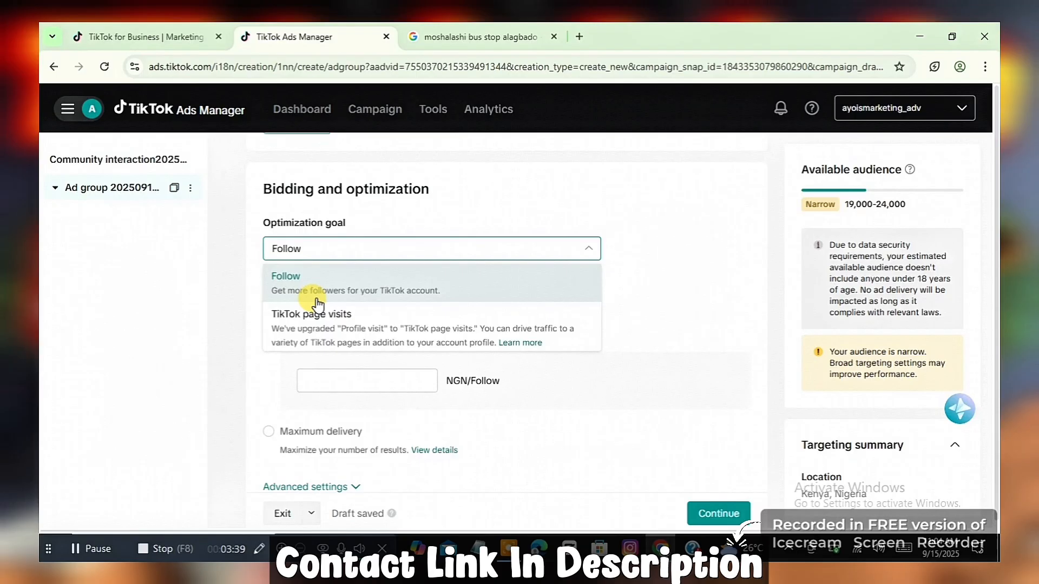
click(325, 320)
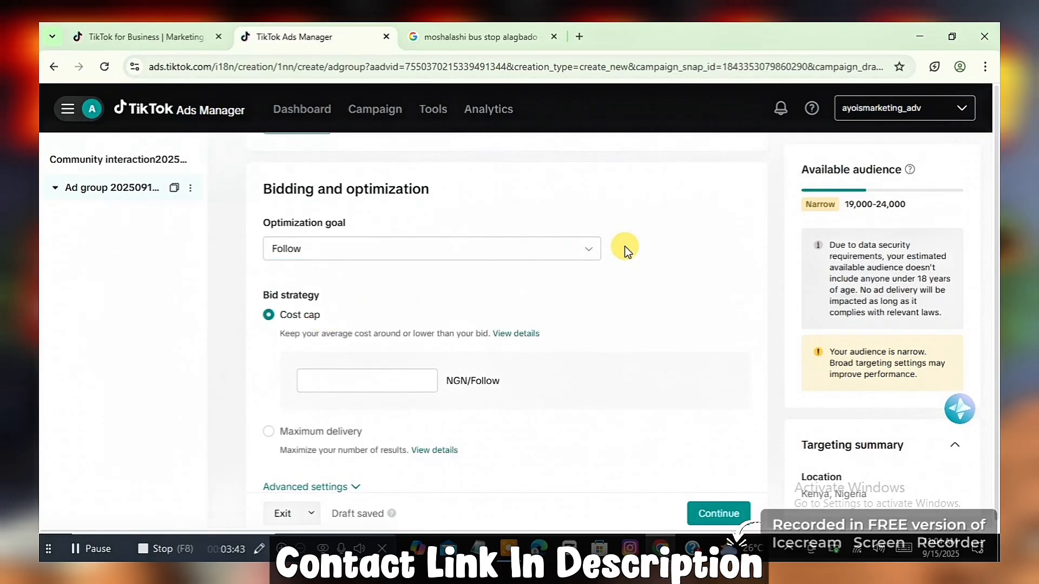
click(469, 259)
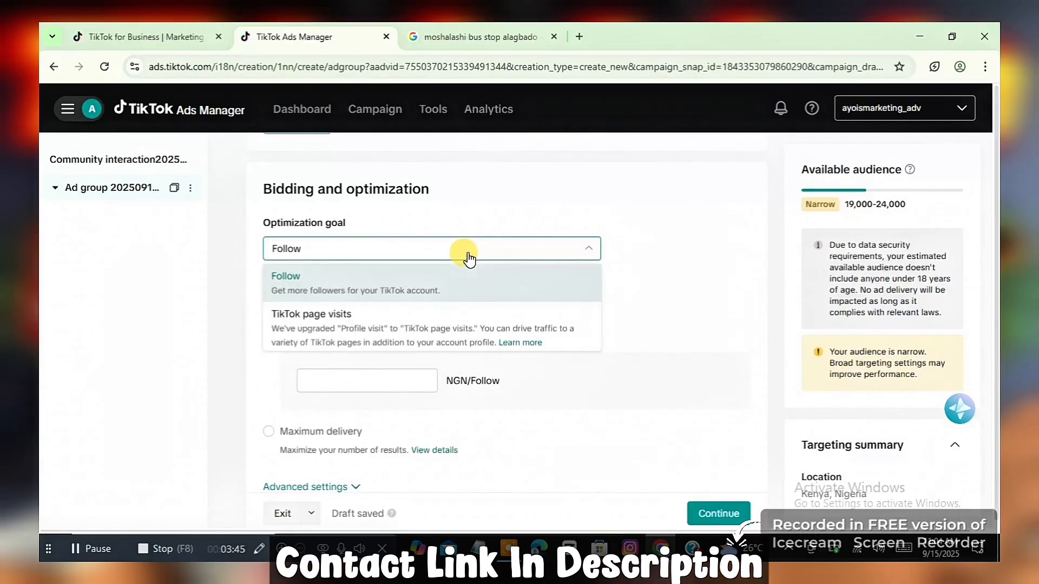
click(387, 321)
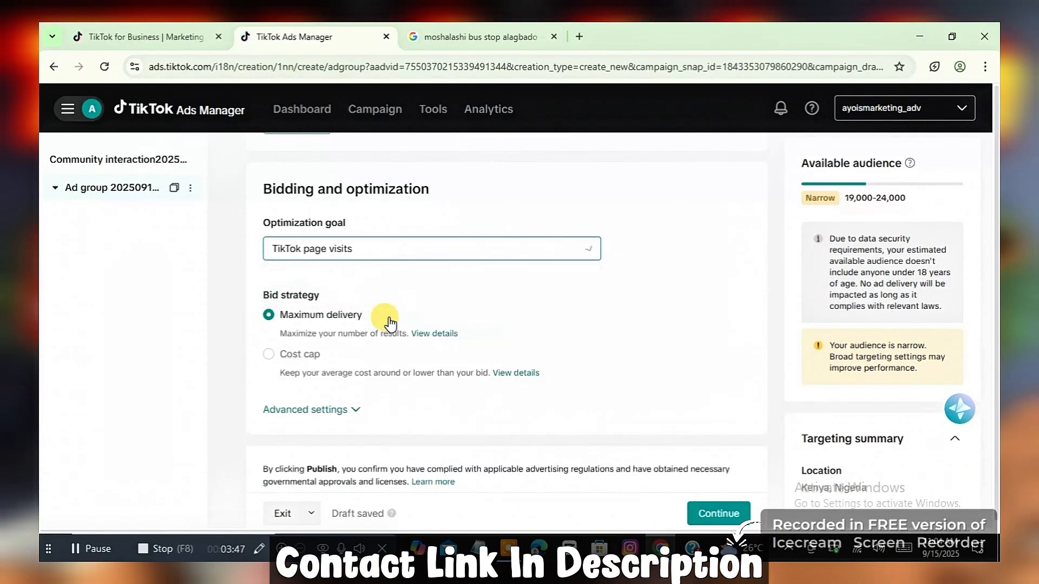
click(631, 268)
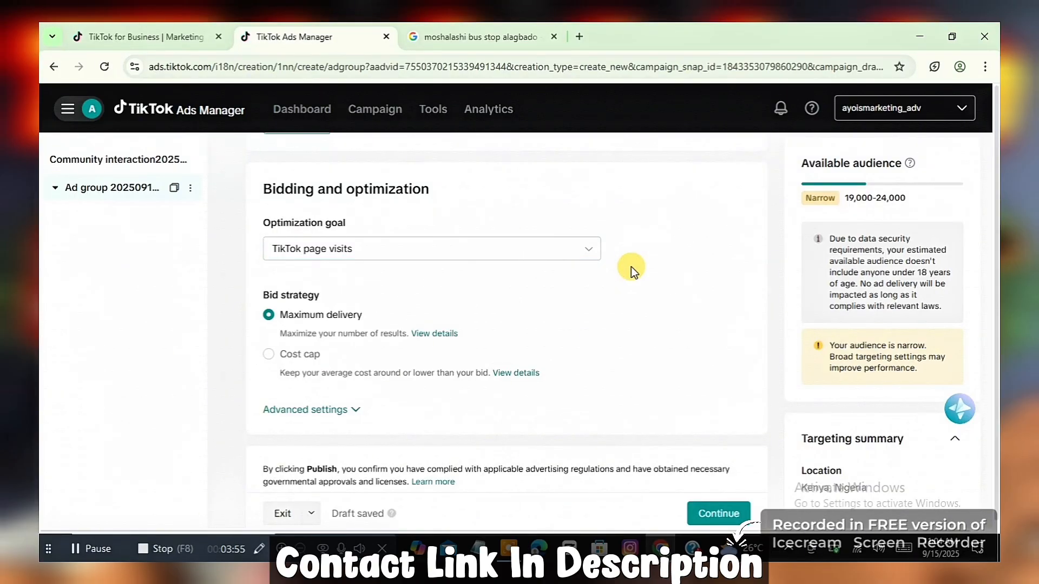
Step: Continue from the ad group to the ad setup page and dismiss the Update TikTok profile notice
scroll(631, 267, down, 1)
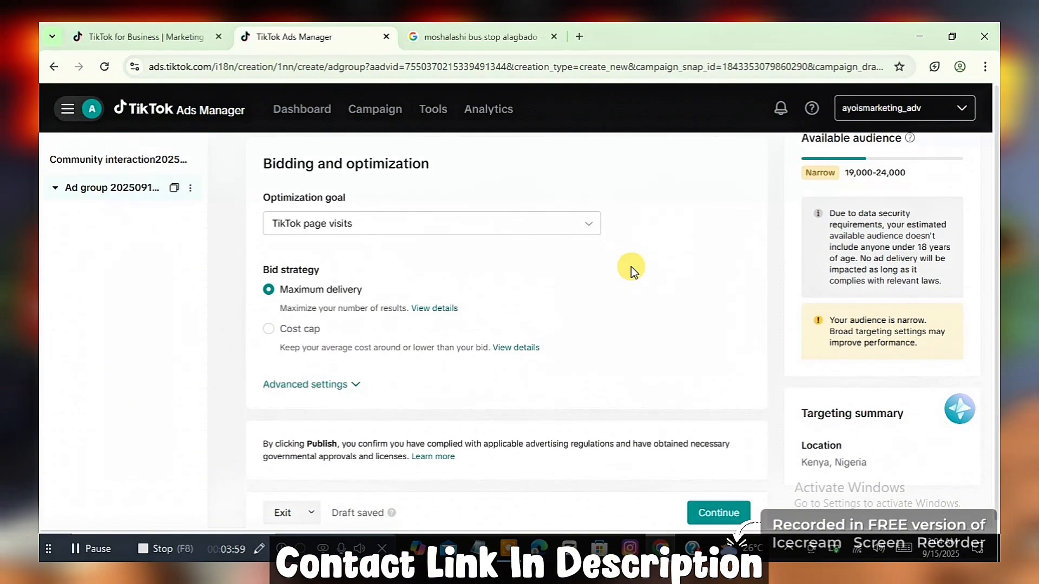
click(719, 512)
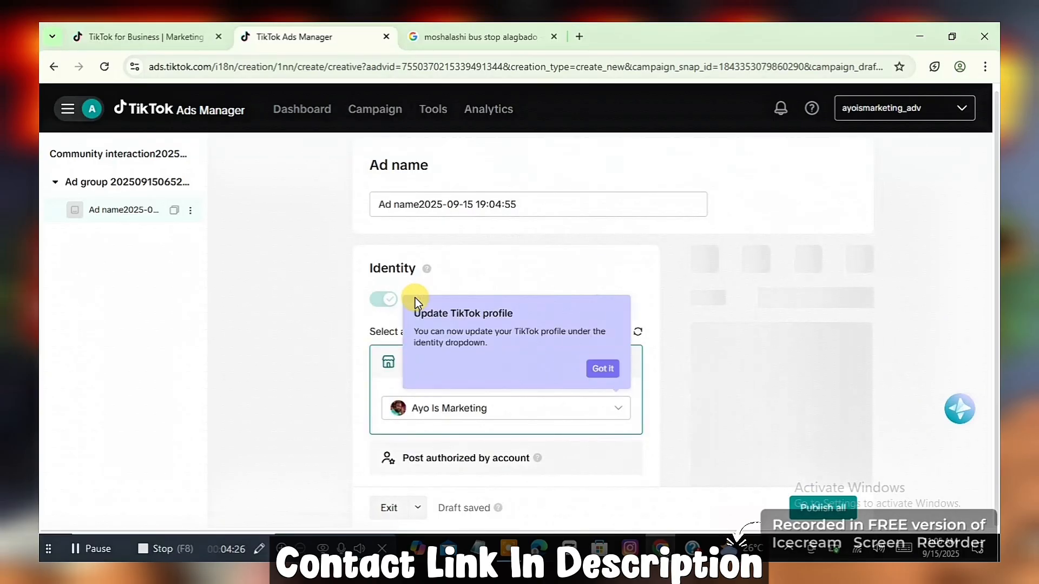
click(603, 369)
mouse_move(506, 361)
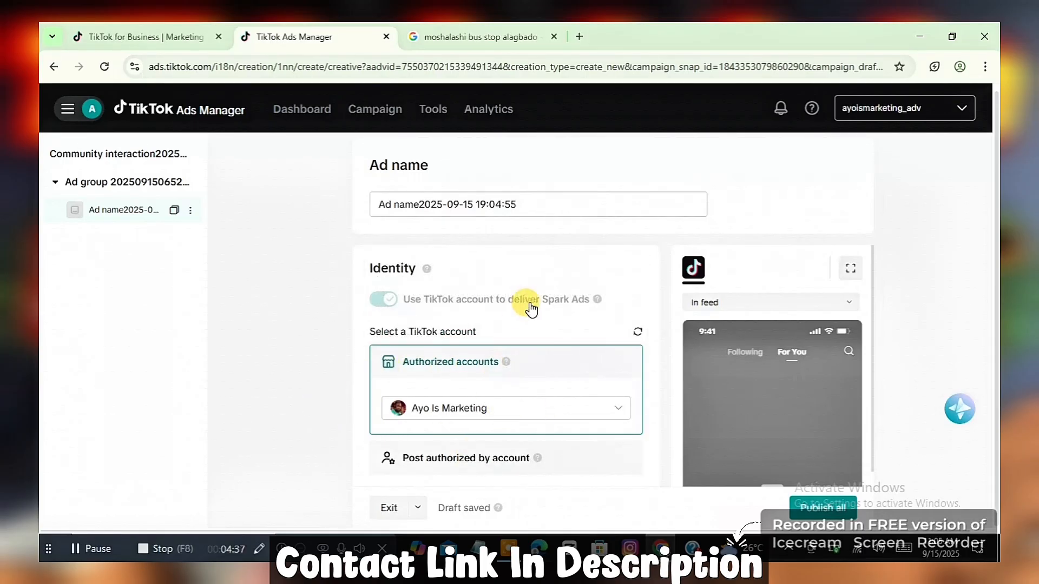
mouse_move(532, 302)
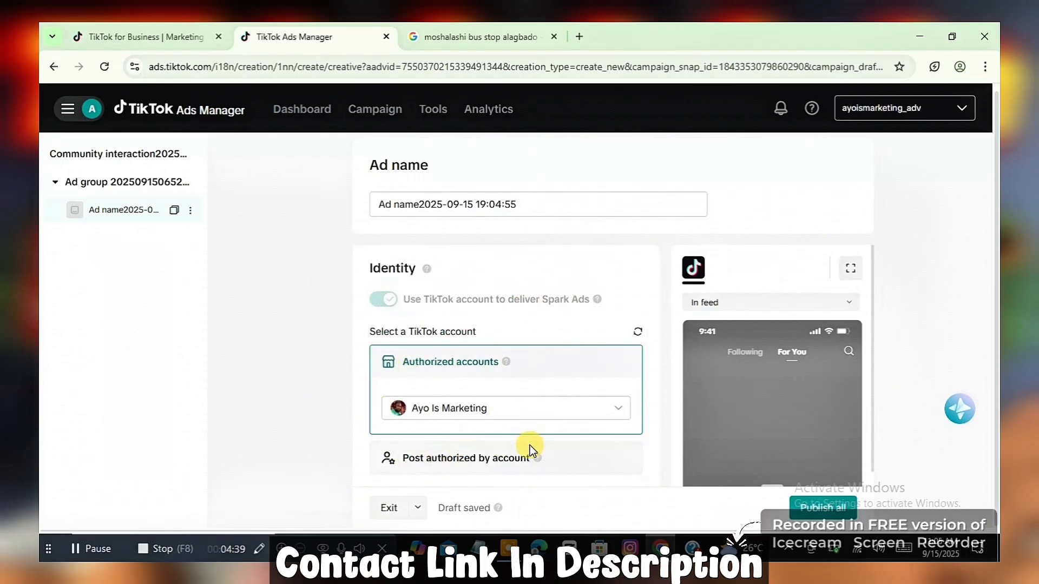
mouse_move(566, 305)
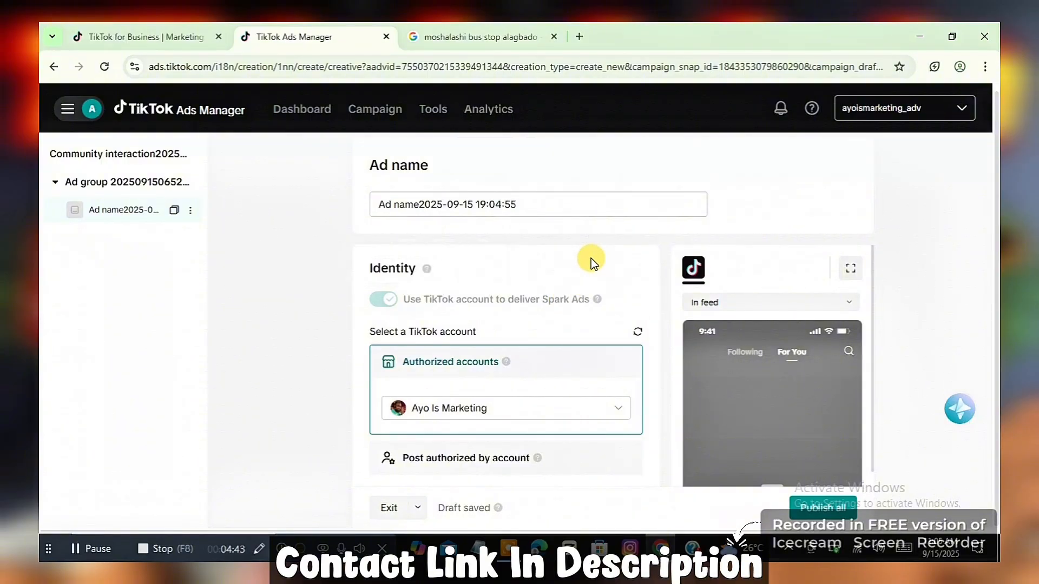
Step: Open the choices for adding a video to the single-video ad's creative
scroll(556, 287, down, 3)
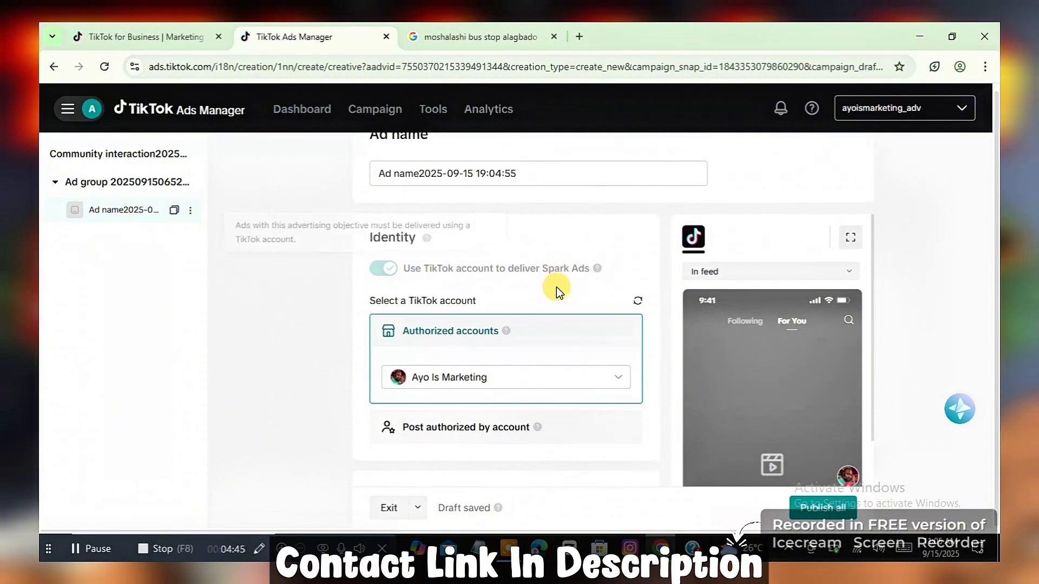
scroll(556, 287, down, 6)
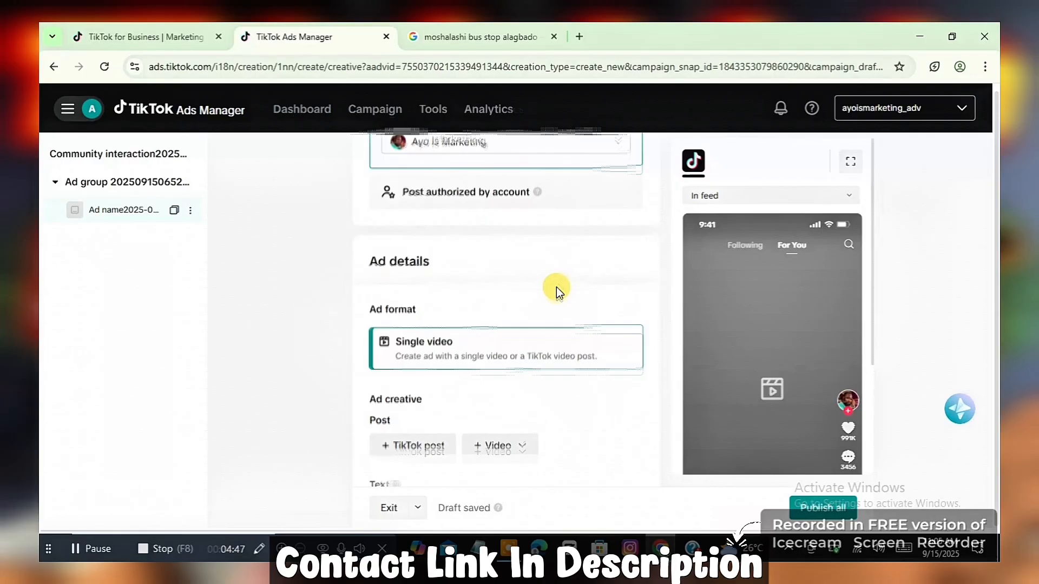
scroll(556, 286, down, 2)
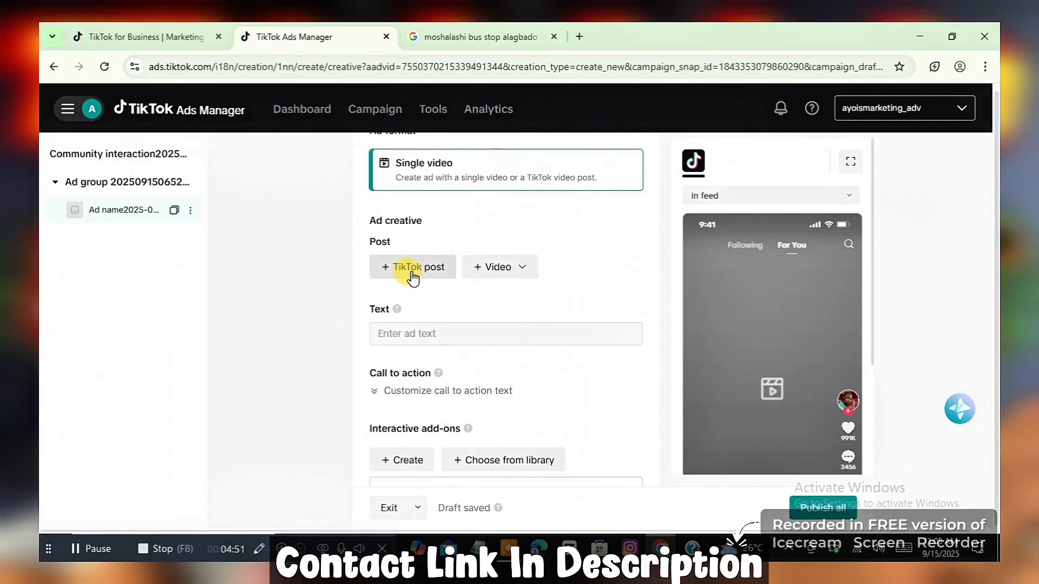
click(482, 276)
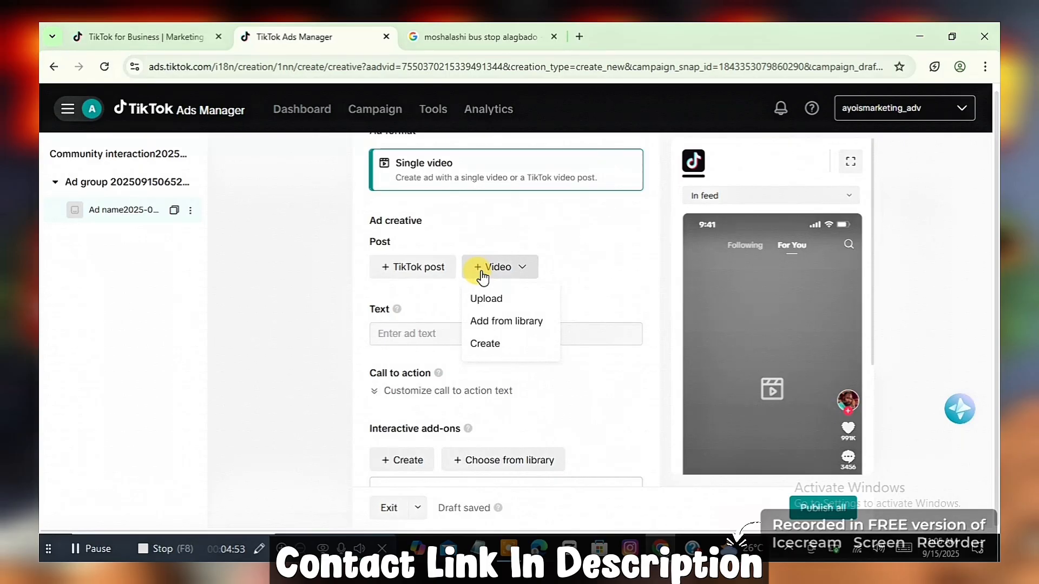